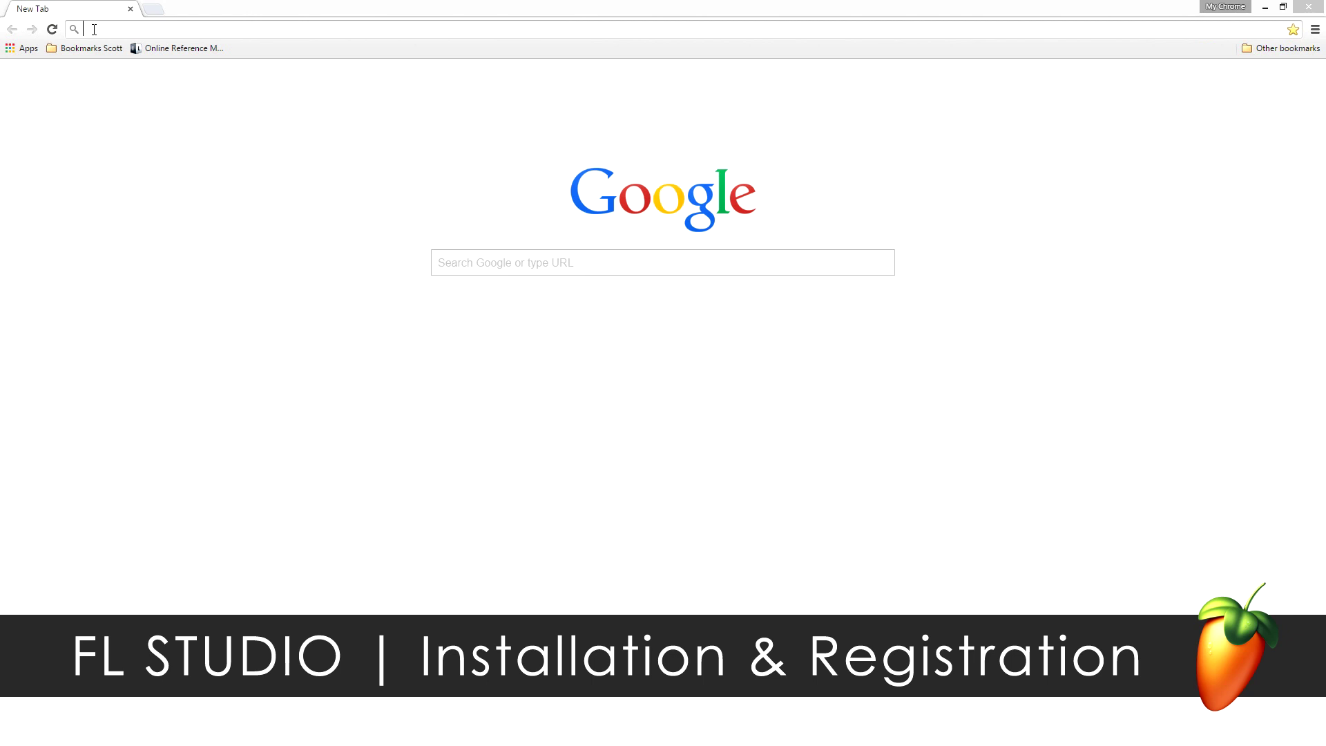
Step: Download the FL Studio 12 installer from flstudio.com's Demo & full page and run flstudio.exe
{"action": "type", "text": "flstudio"}
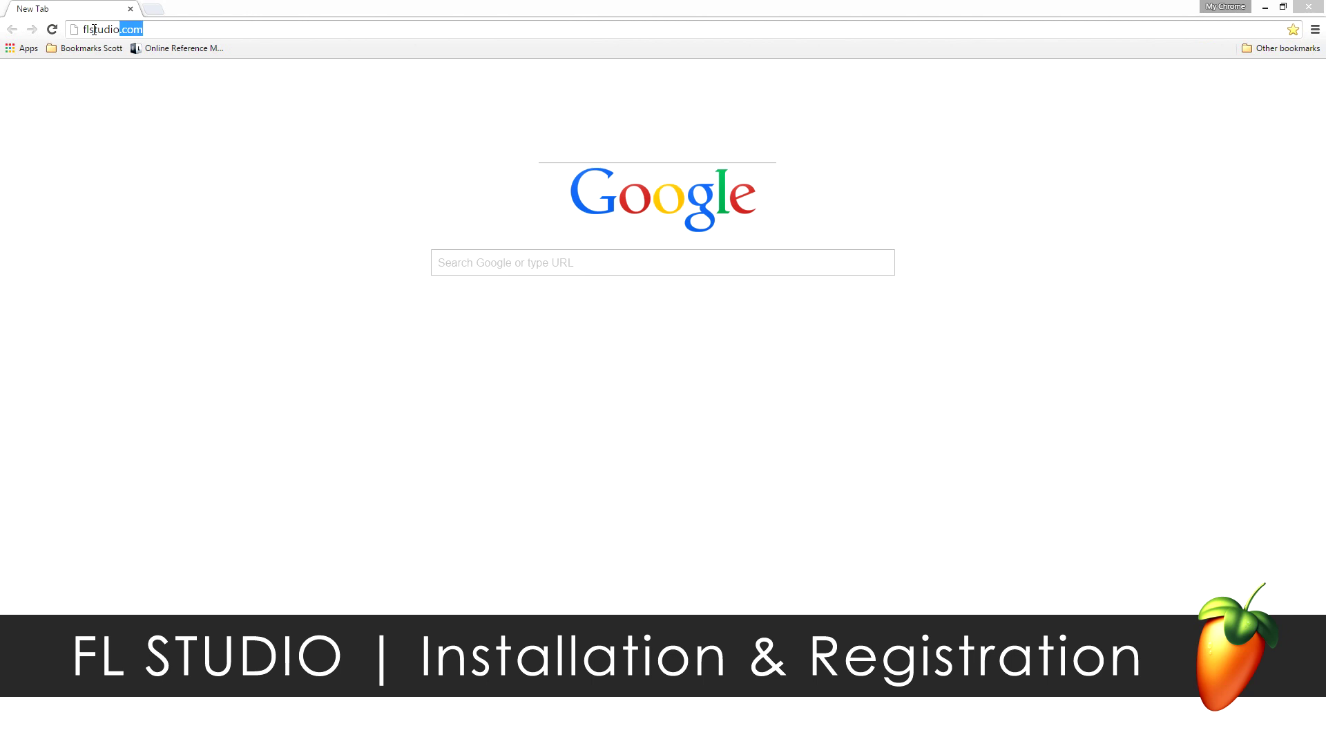
{"action": "type", "text": ".com"}
{"action": "key", "text": "Return"}
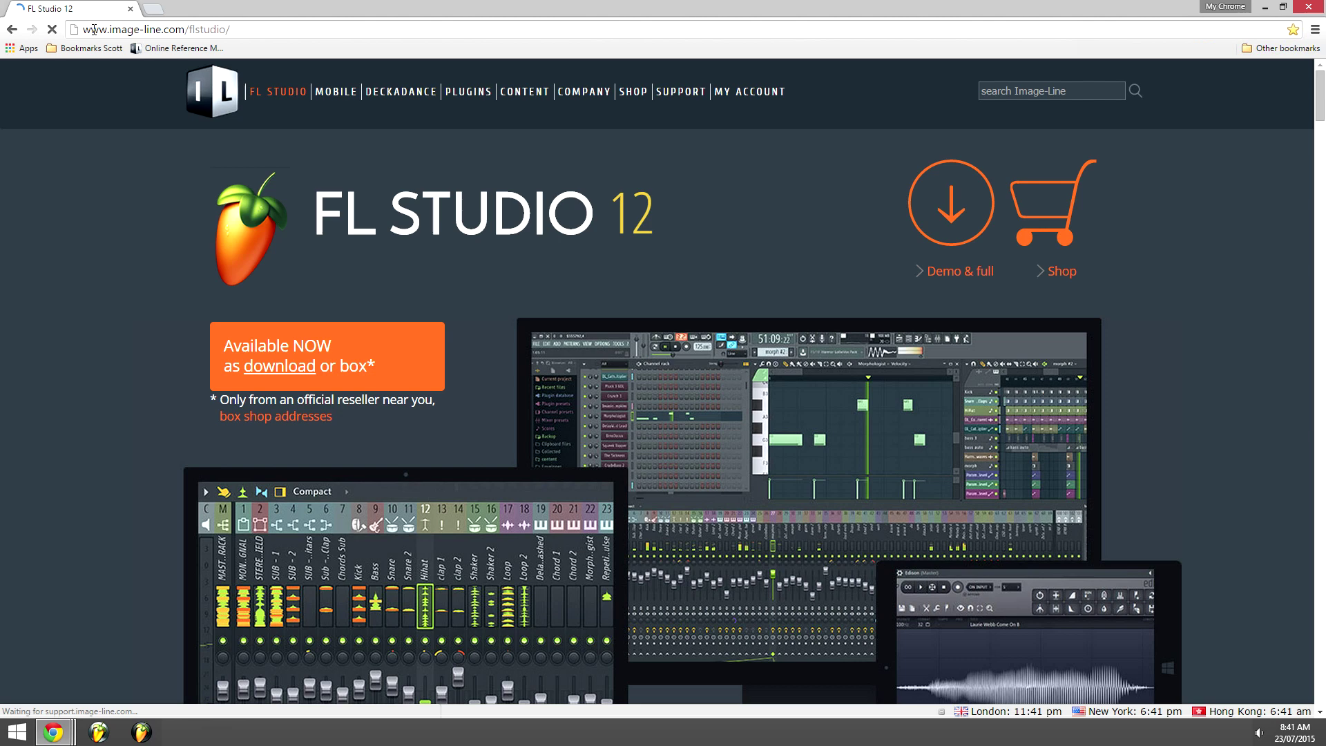
{"action": "left_click", "coordinate": [947, 216]}
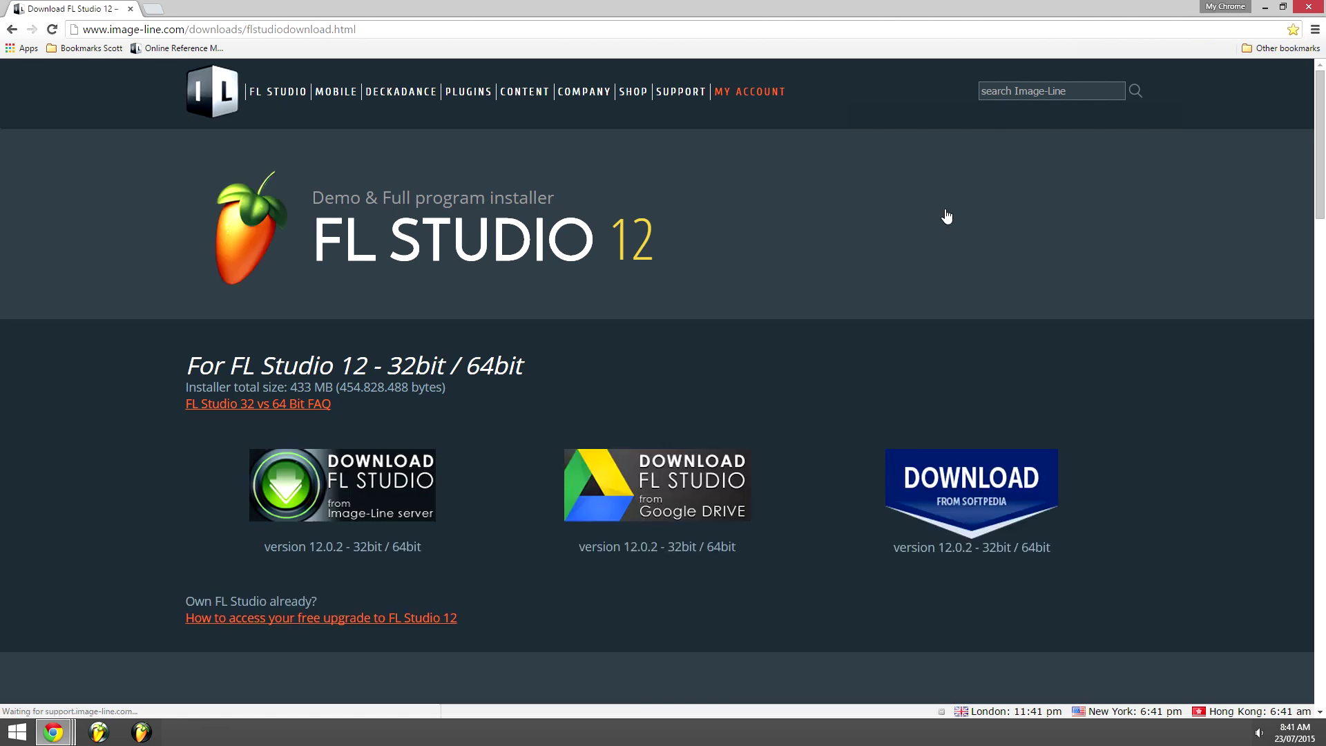
{"action": "left_click", "coordinate": [364, 502]}
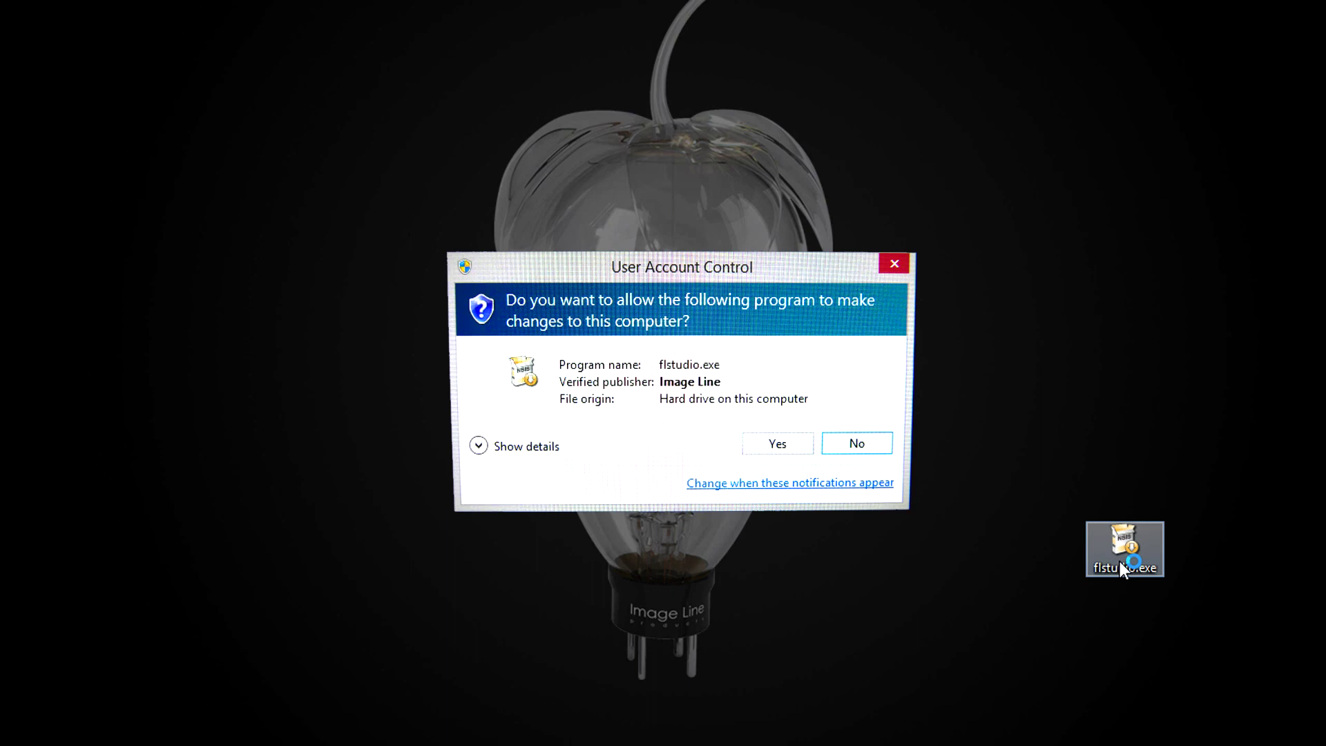
Step: Allow the installer to run, accept the license, and keep the default components
{"action": "left_click", "coordinate": [778, 443]}
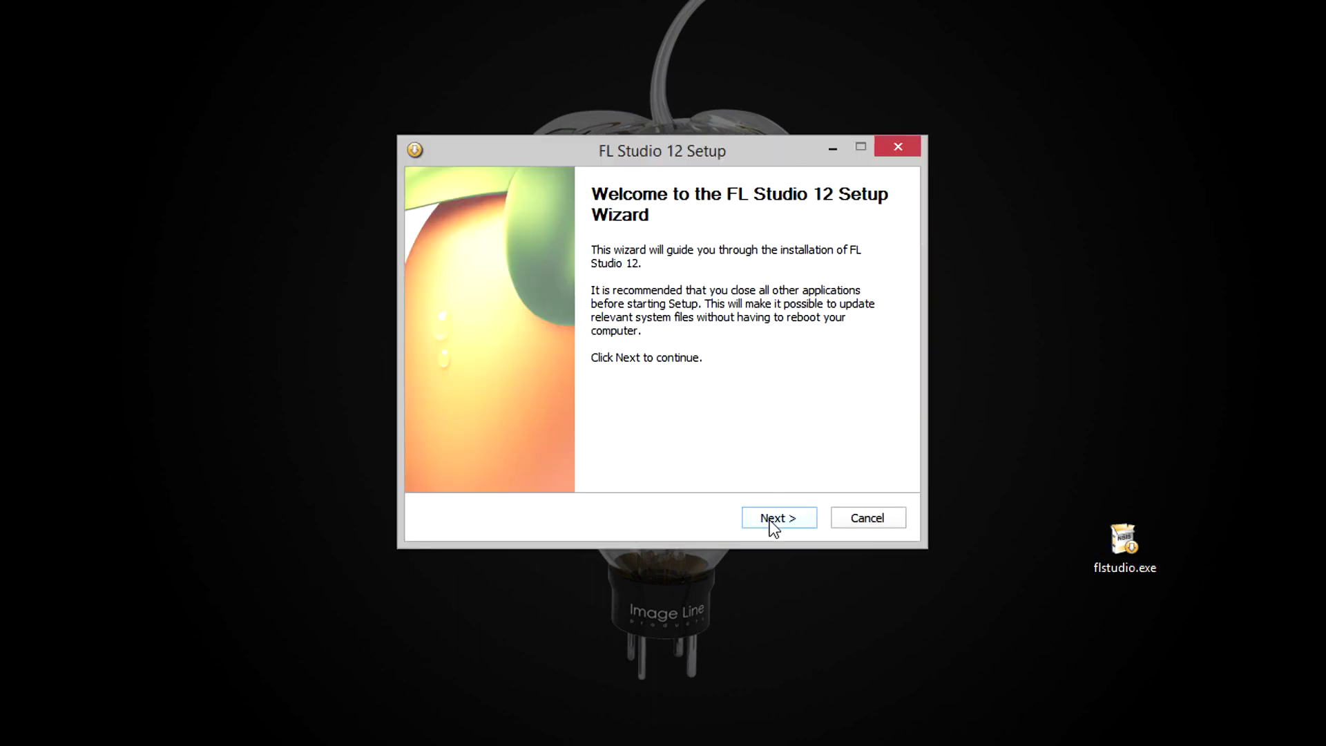
{"action": "left_click", "coordinate": [770, 522]}
{"action": "left_click", "coordinate": [772, 526]}
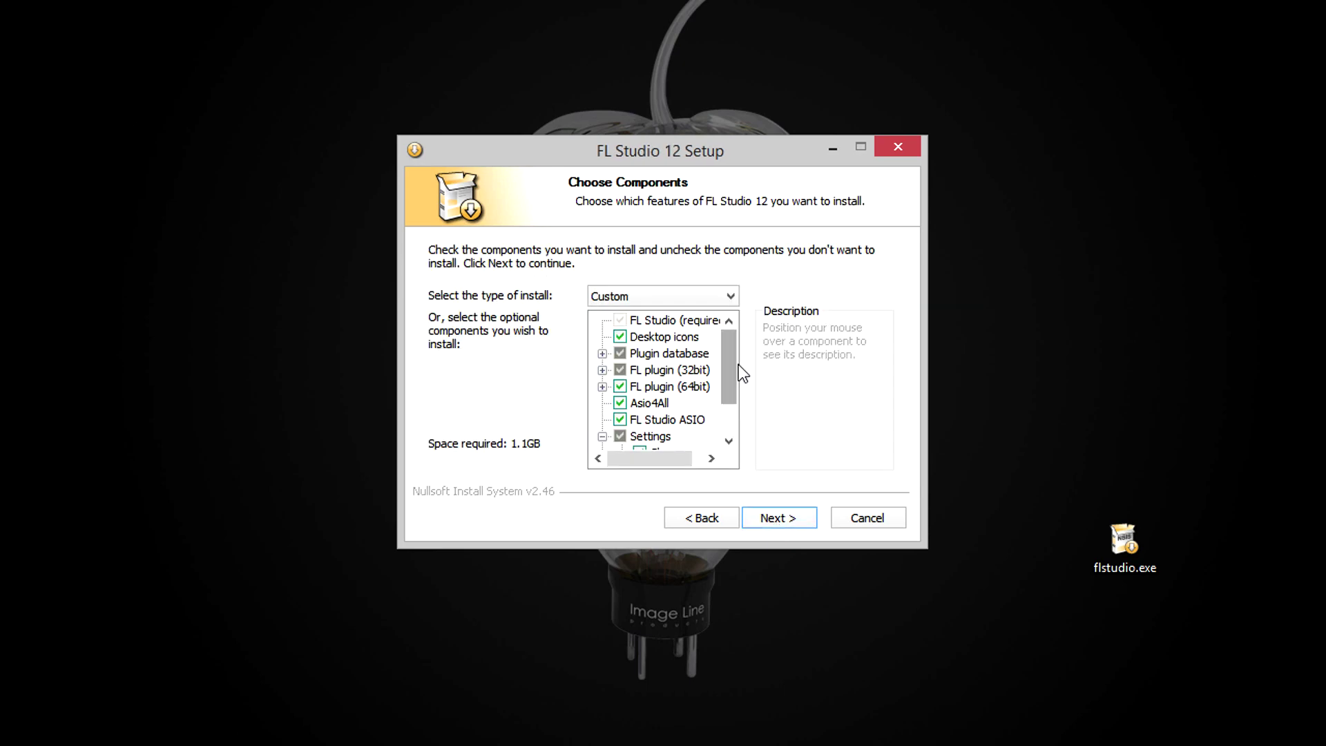
{"action": "left_click", "coordinate": [602, 353]}
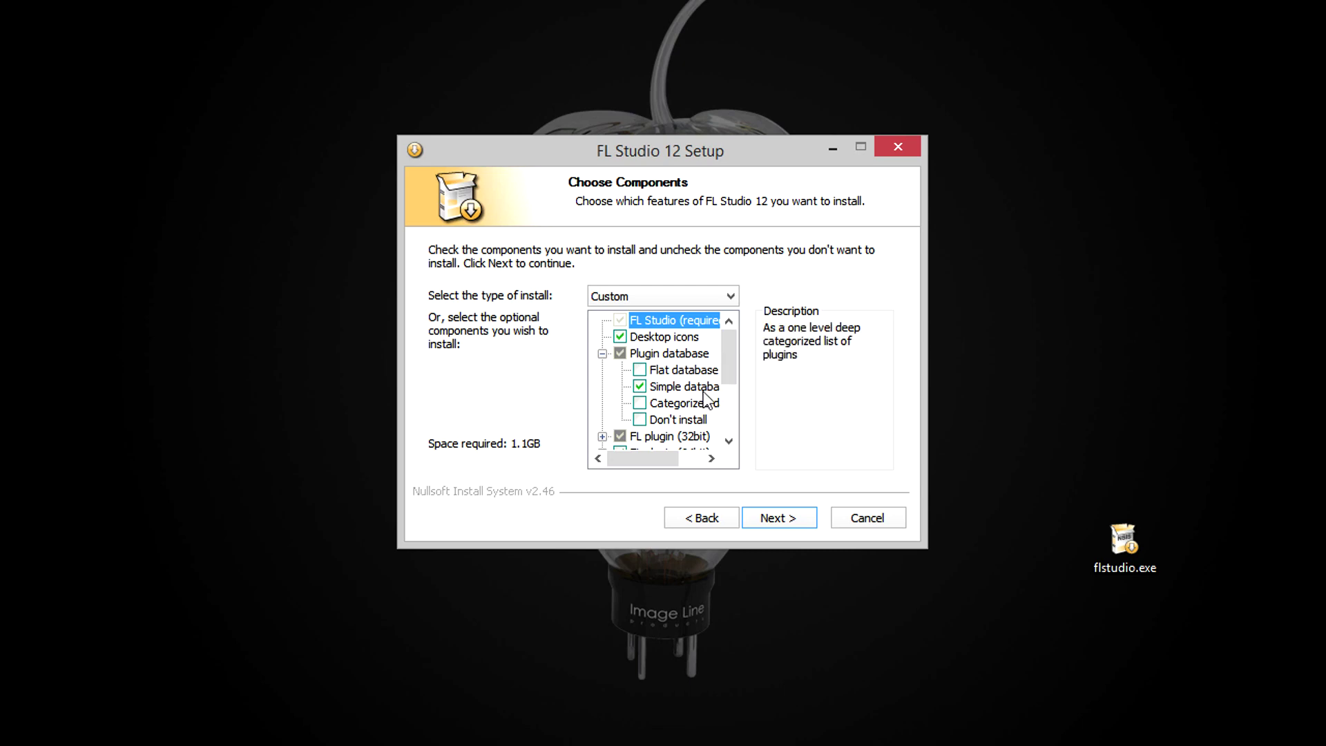
{"action": "left_click", "coordinate": [602, 353]}
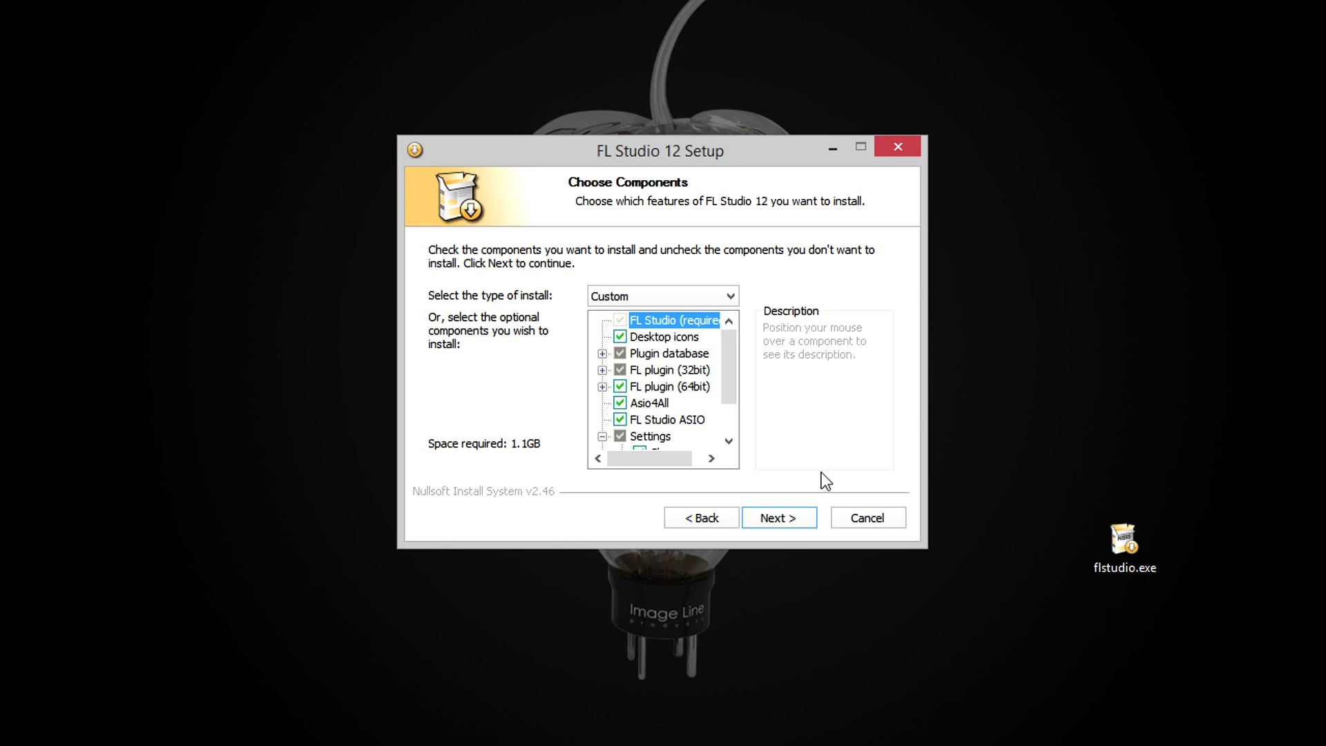
{"action": "left_click", "coordinate": [782, 522]}
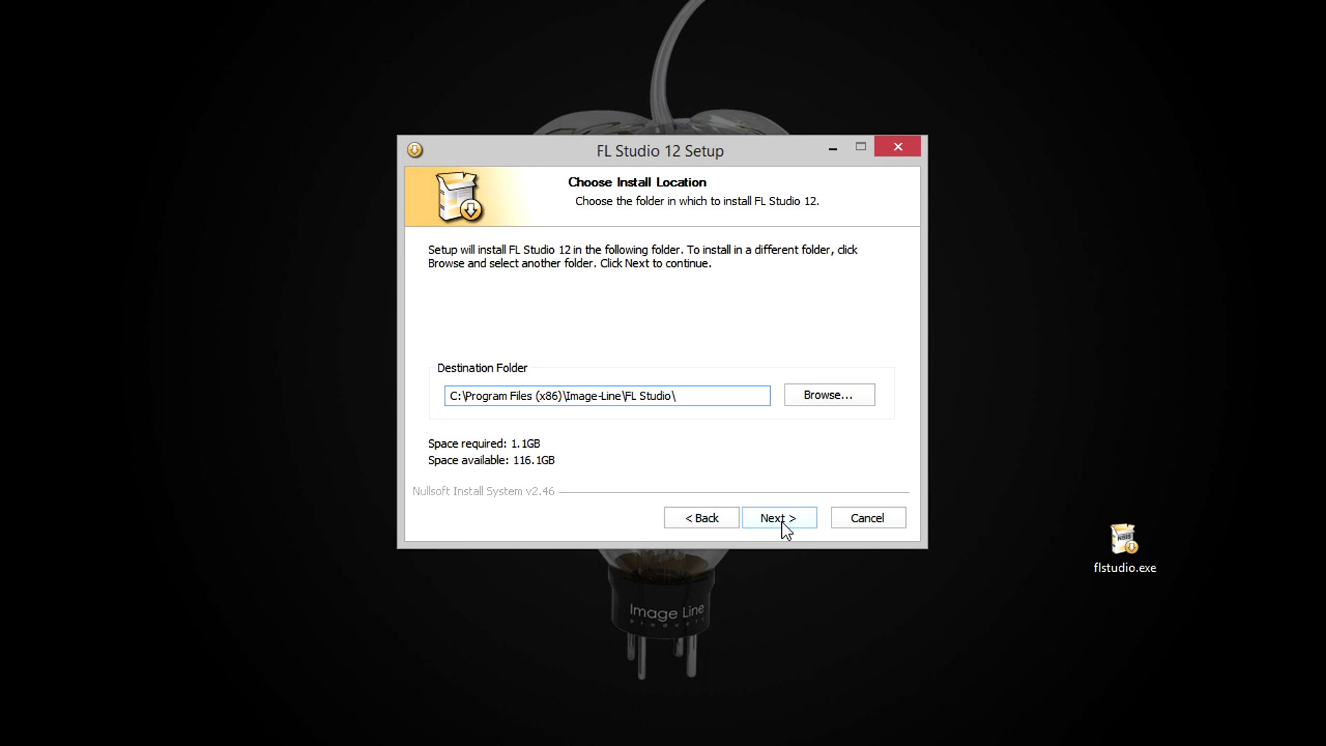
Step: Accept the default install and 32/64-bit VST folders, then install and finish setup
{"action": "left_click", "coordinate": [781, 521]}
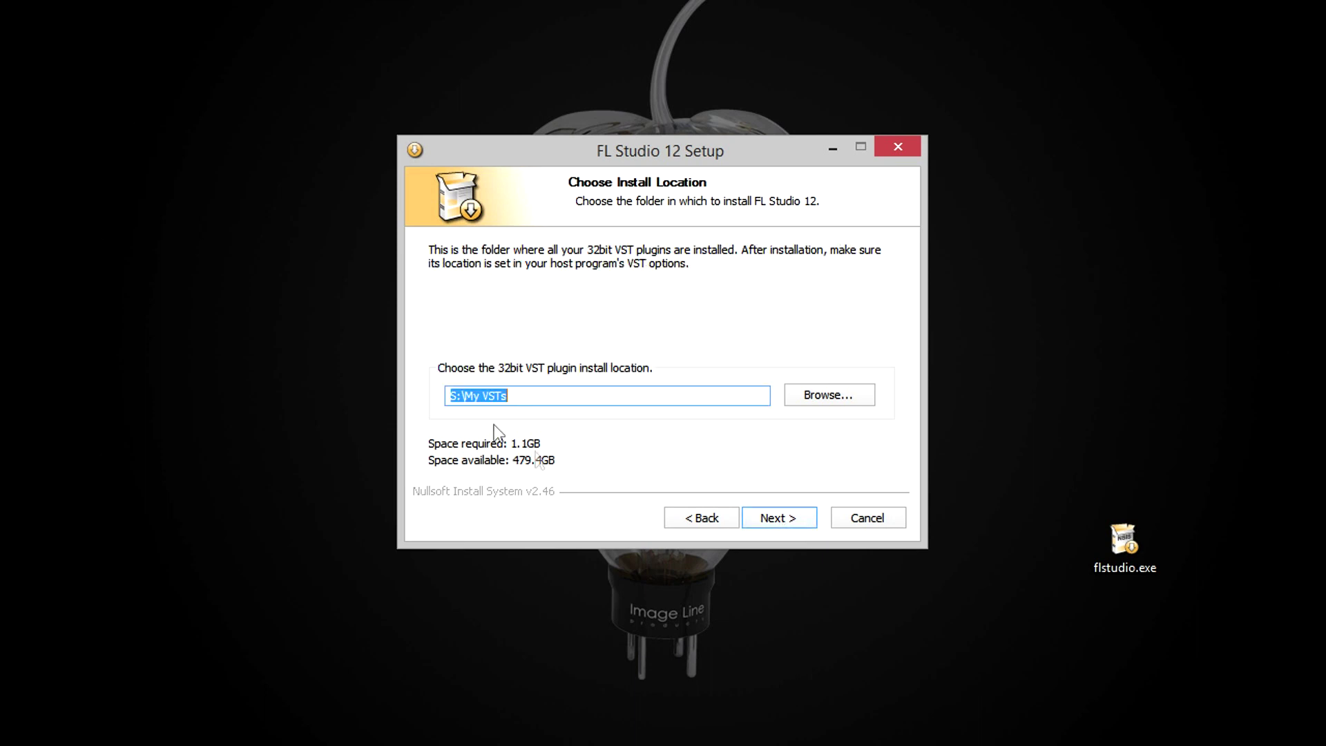
{"action": "left_click", "coordinate": [788, 521]}
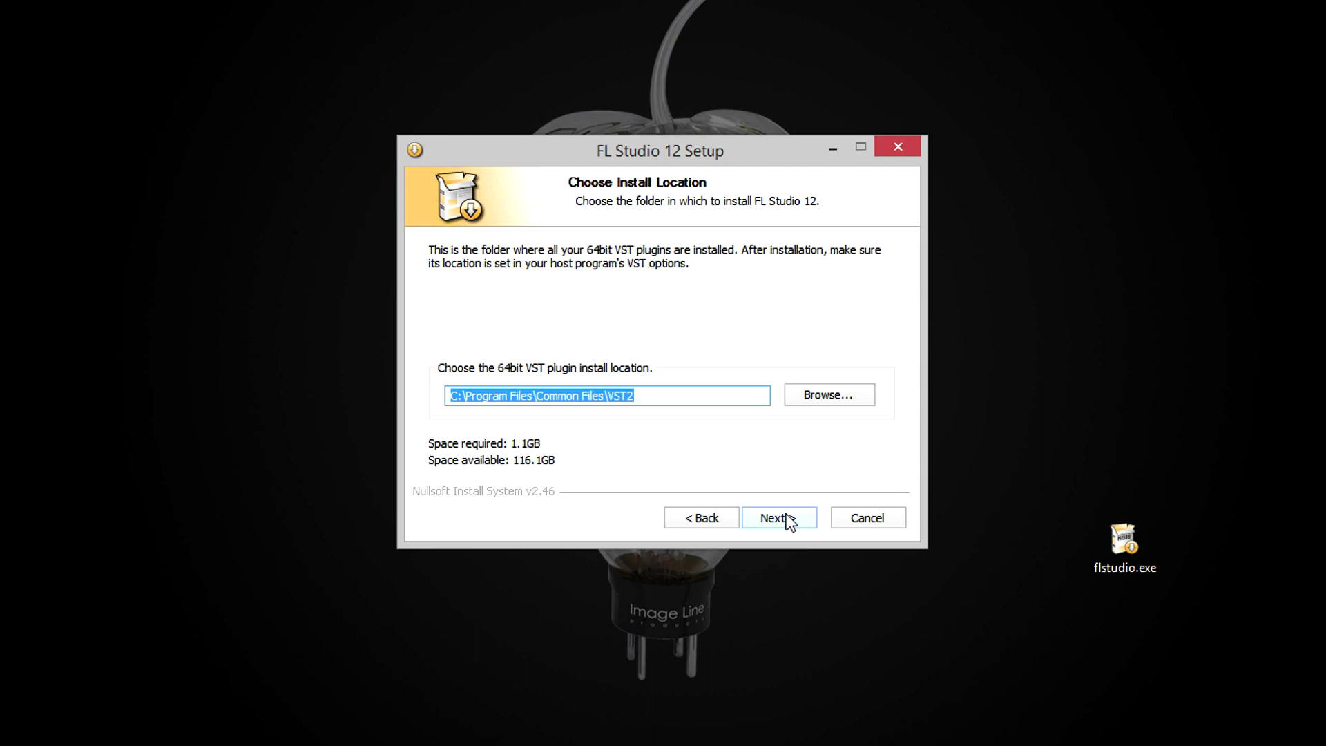
{"action": "left_click", "coordinate": [789, 523]}
{"action": "left_click", "coordinate": [785, 522]}
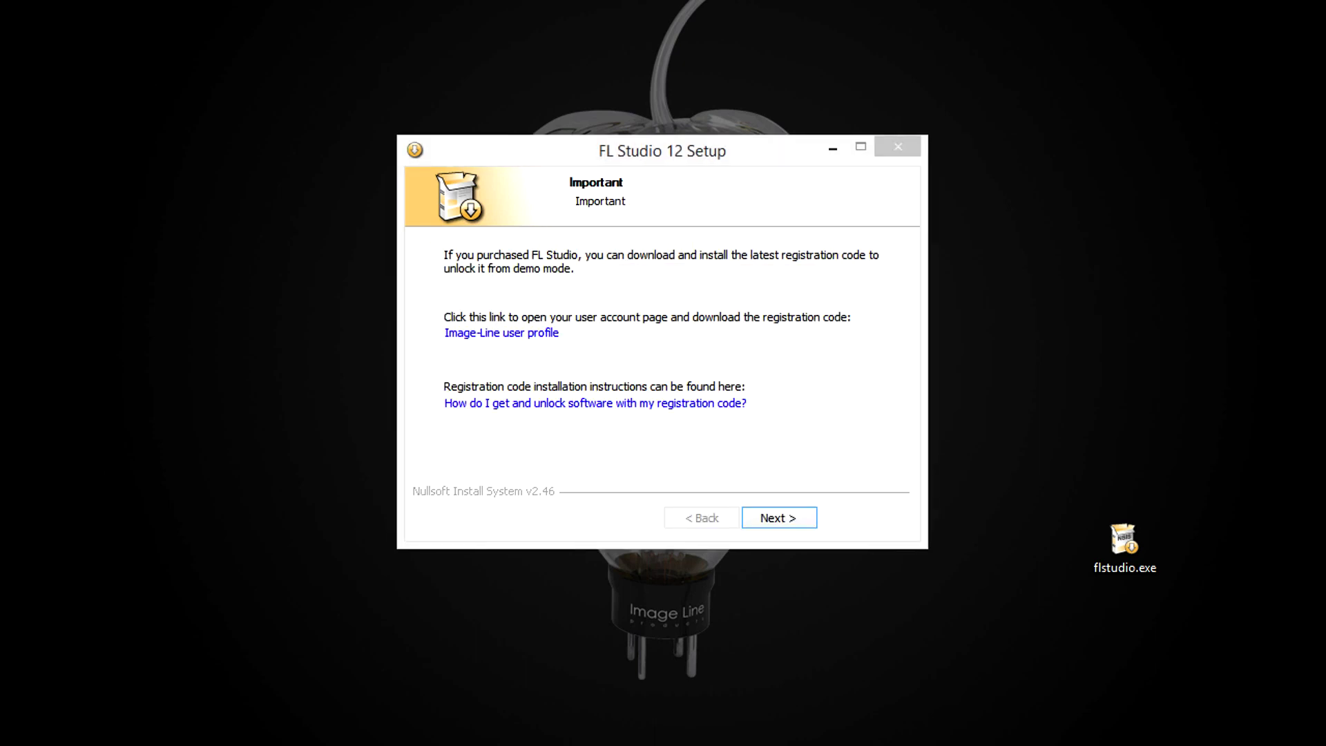
{"action": "left_click", "coordinate": [785, 526]}
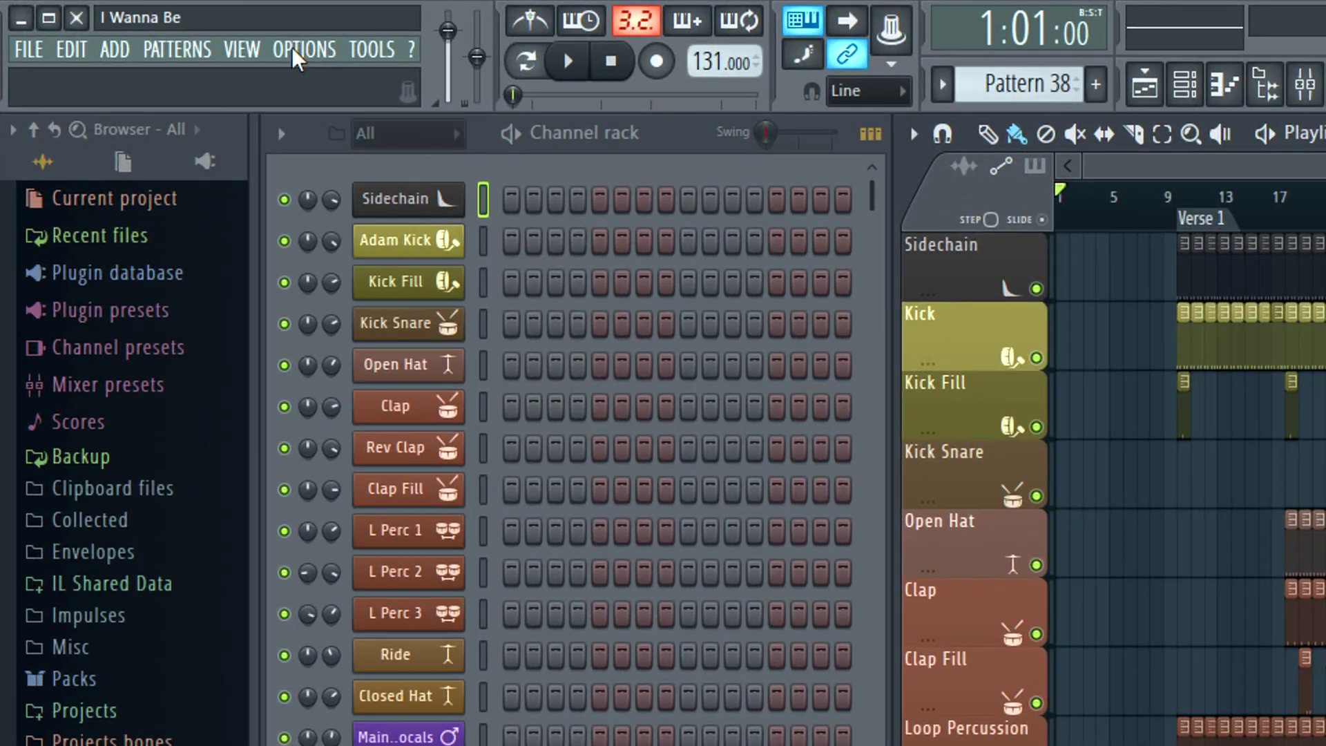
Step: Select FL Studio ASIO as the audio device in Audio settings and show its ASIO panel
{"action": "left_click", "coordinate": [291, 47]}
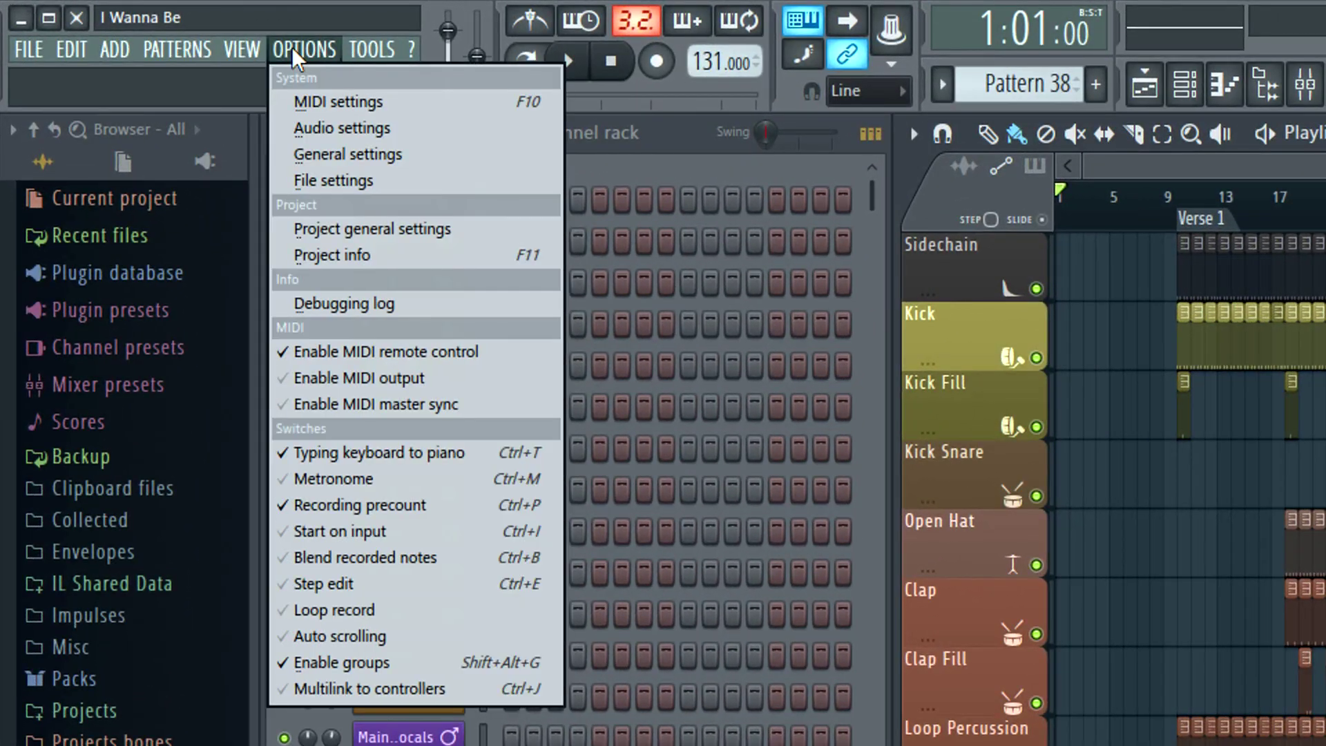
{"action": "left_click", "coordinate": [316, 135]}
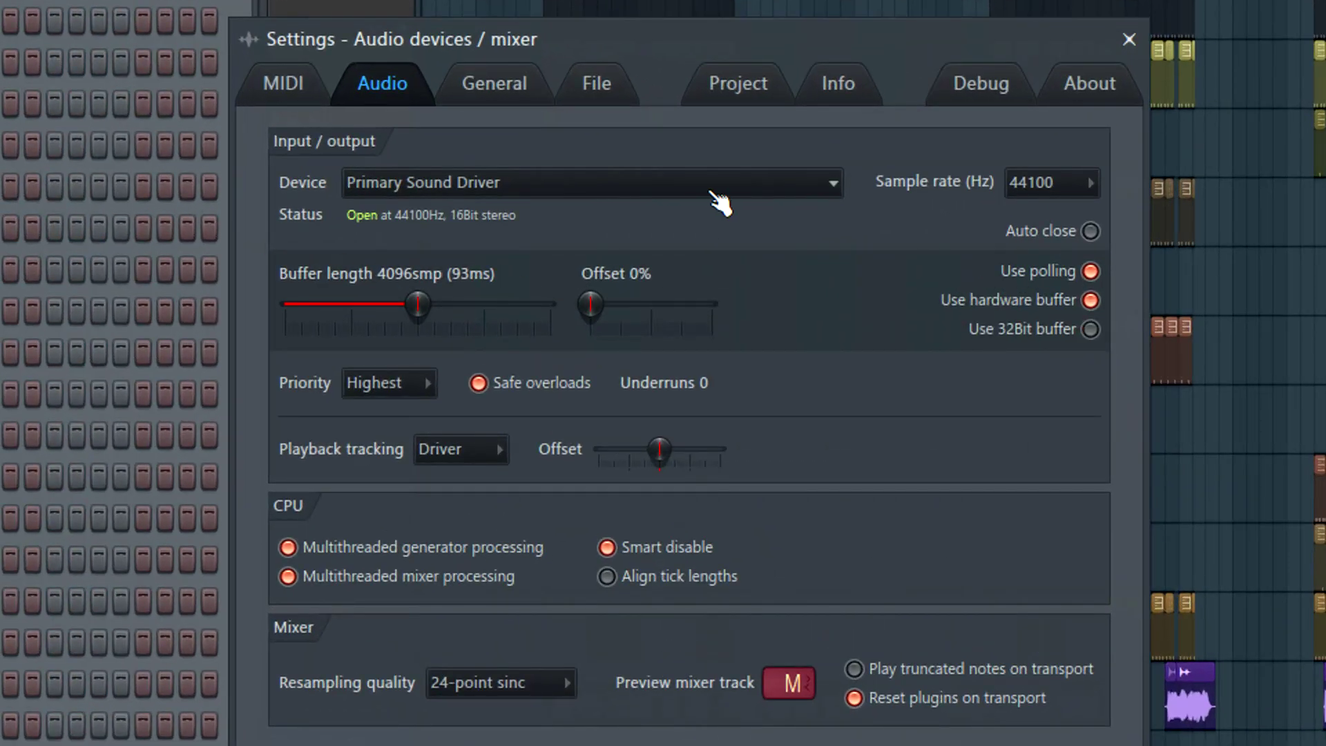
{"action": "left_click", "coordinate": [707, 187]}
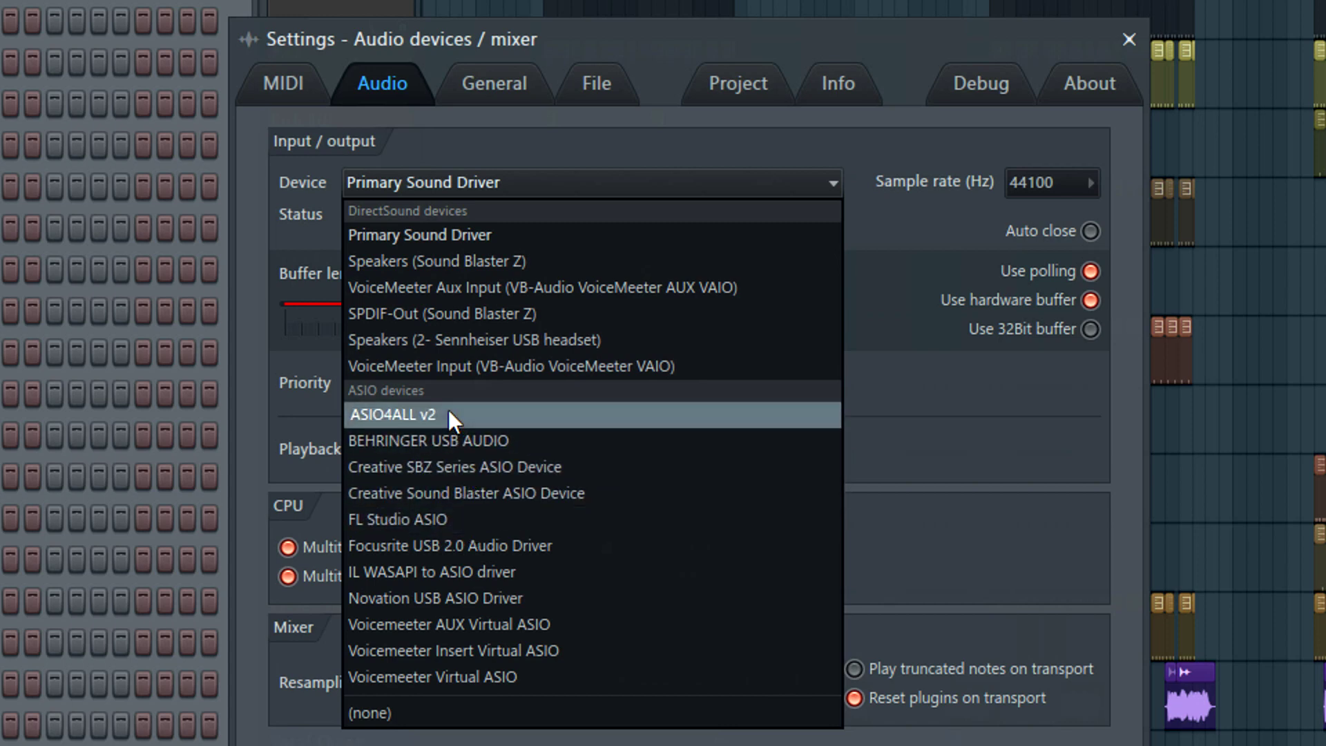
{"action": "left_click", "coordinate": [448, 518]}
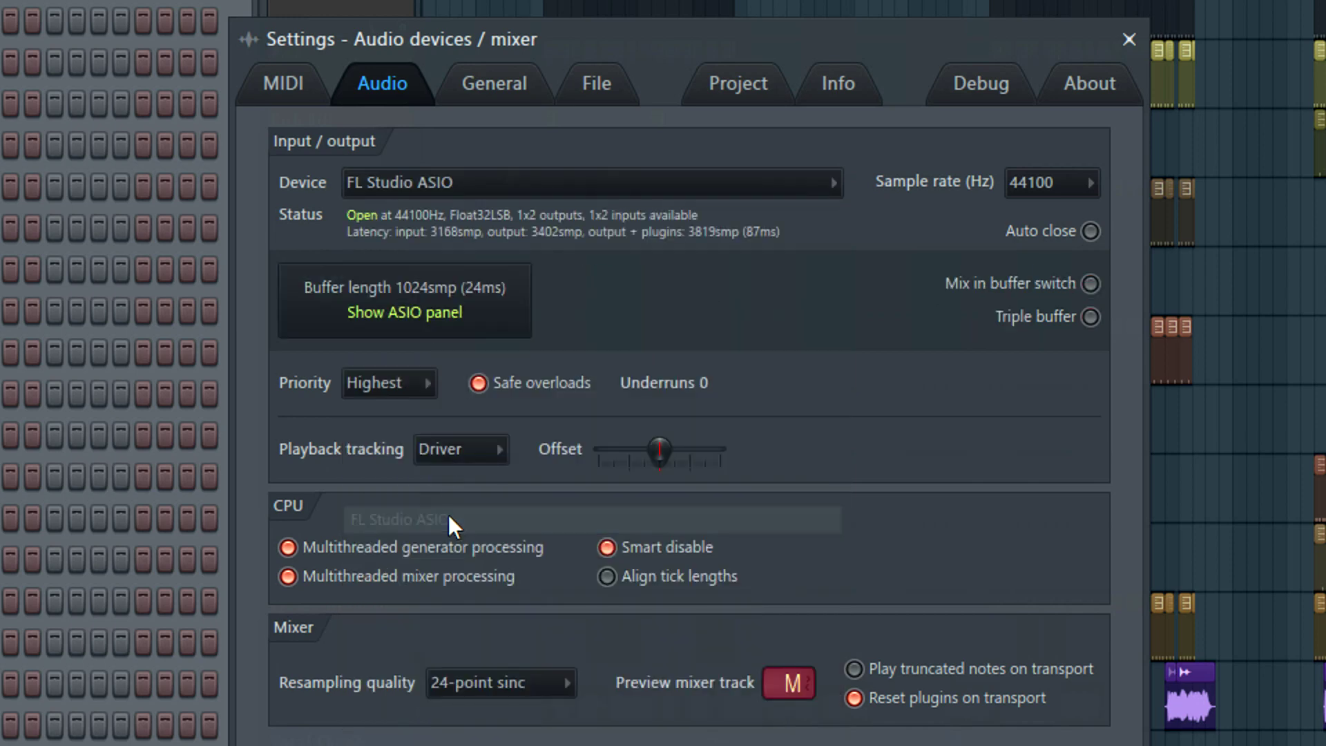
{"action": "left_click", "coordinate": [437, 316]}
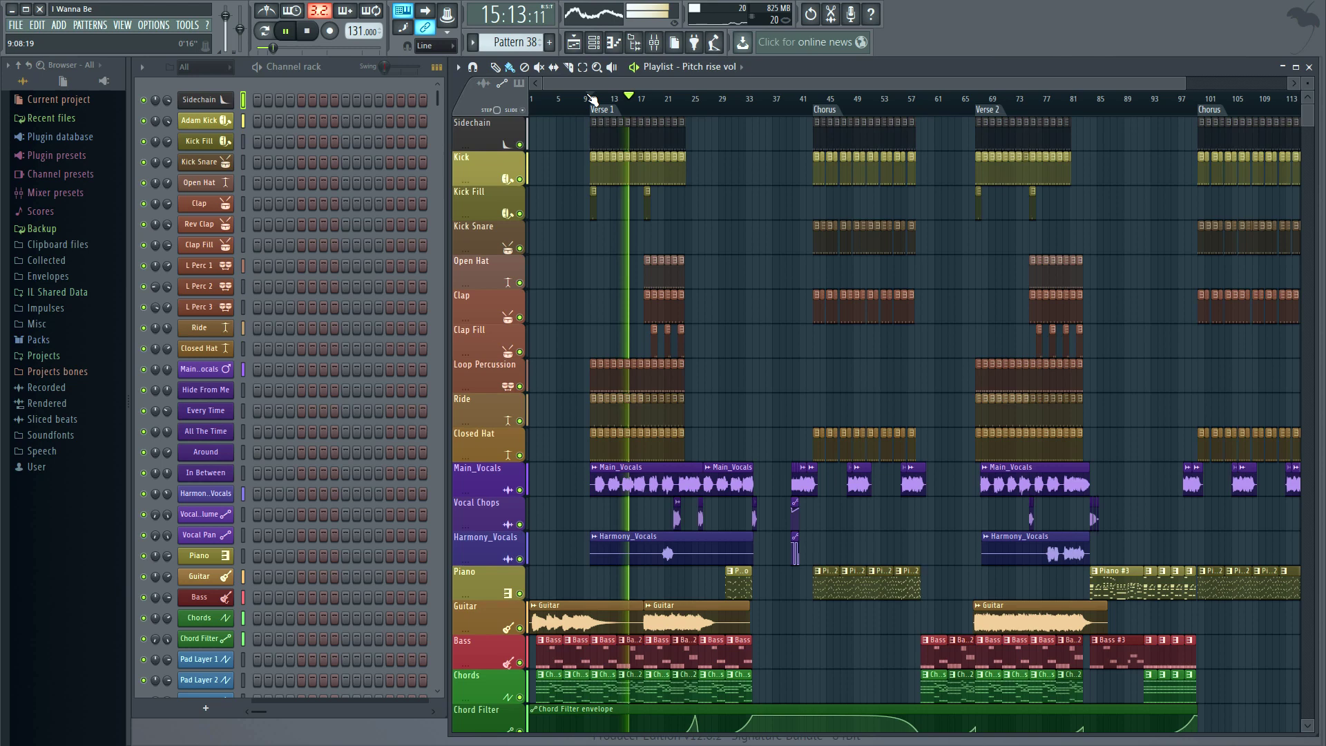
Step: Stop the demo song and bring up the ? help menu with the registration entries
{"action": "key", "text": "space"}
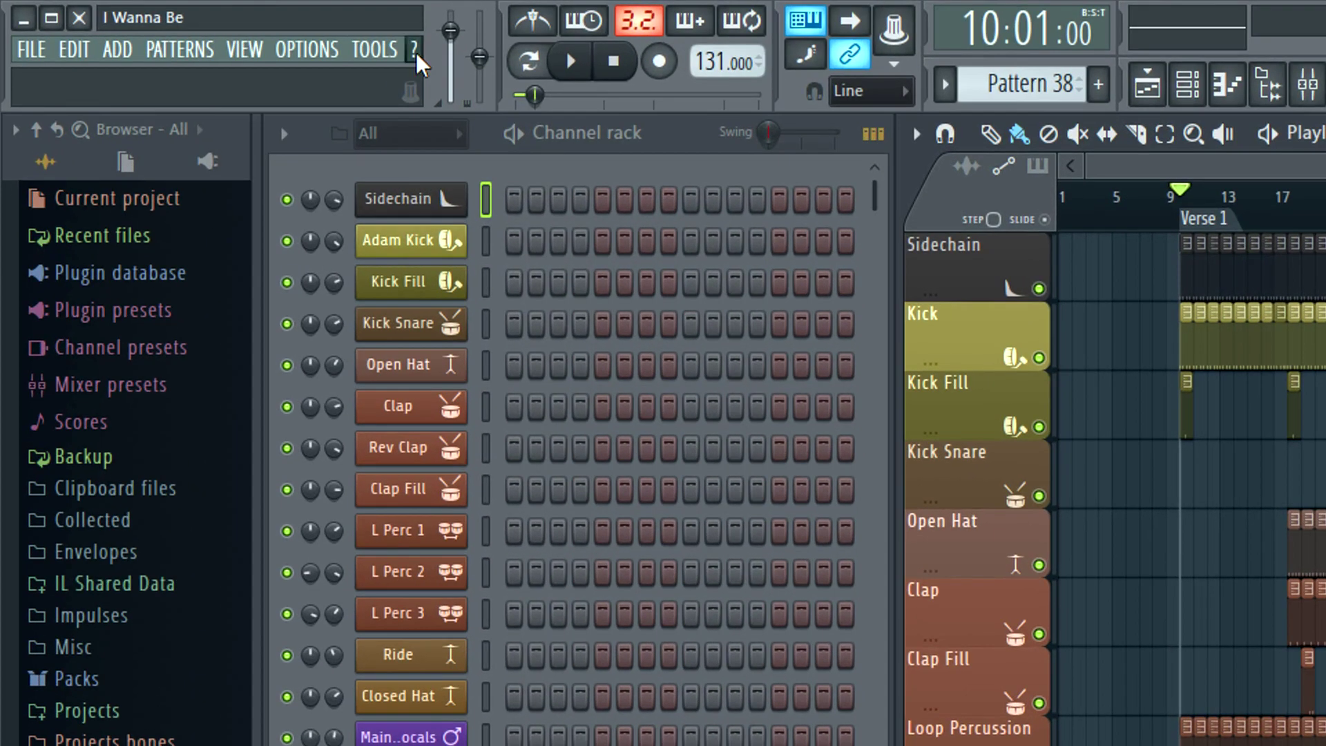
{"action": "left_click", "coordinate": [415, 51]}
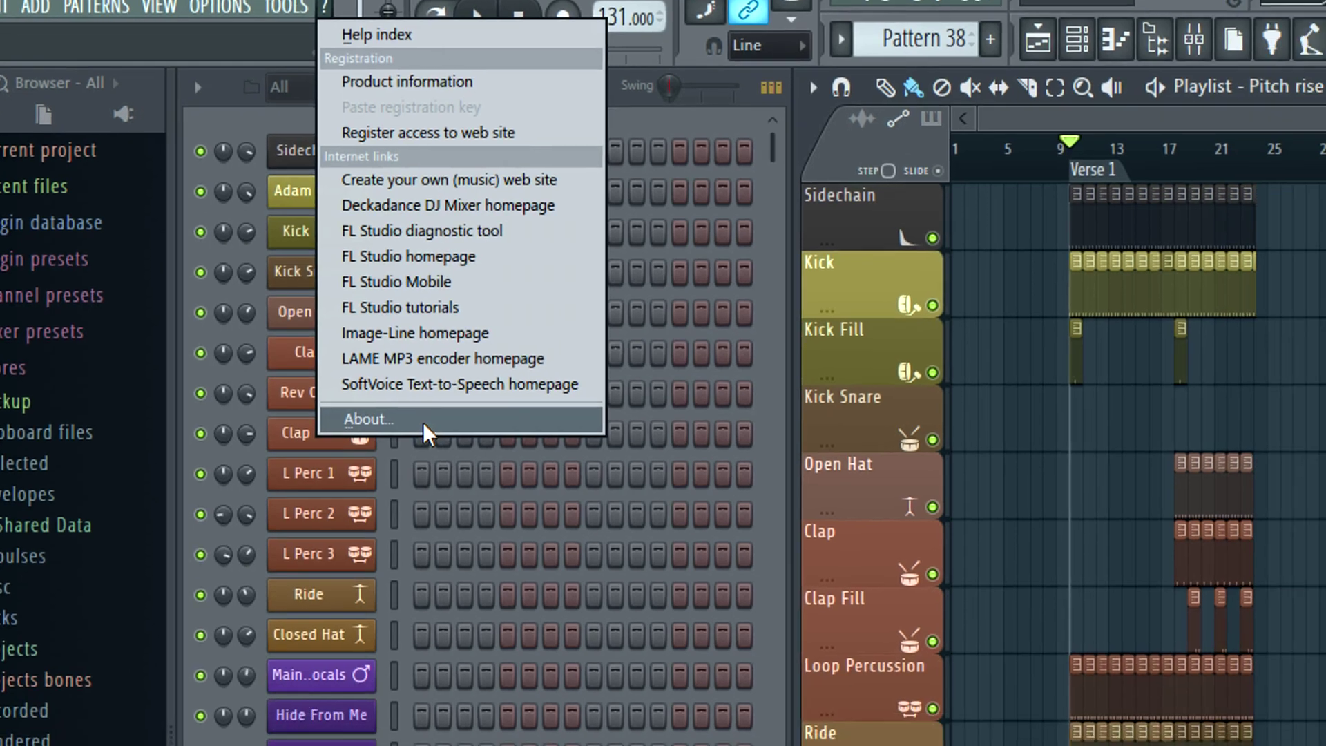
{"action": "left_click", "coordinate": [515, 475]}
{"action": "left_click", "coordinate": [451, 632]}
{"action": "type", "text": "myemai"}
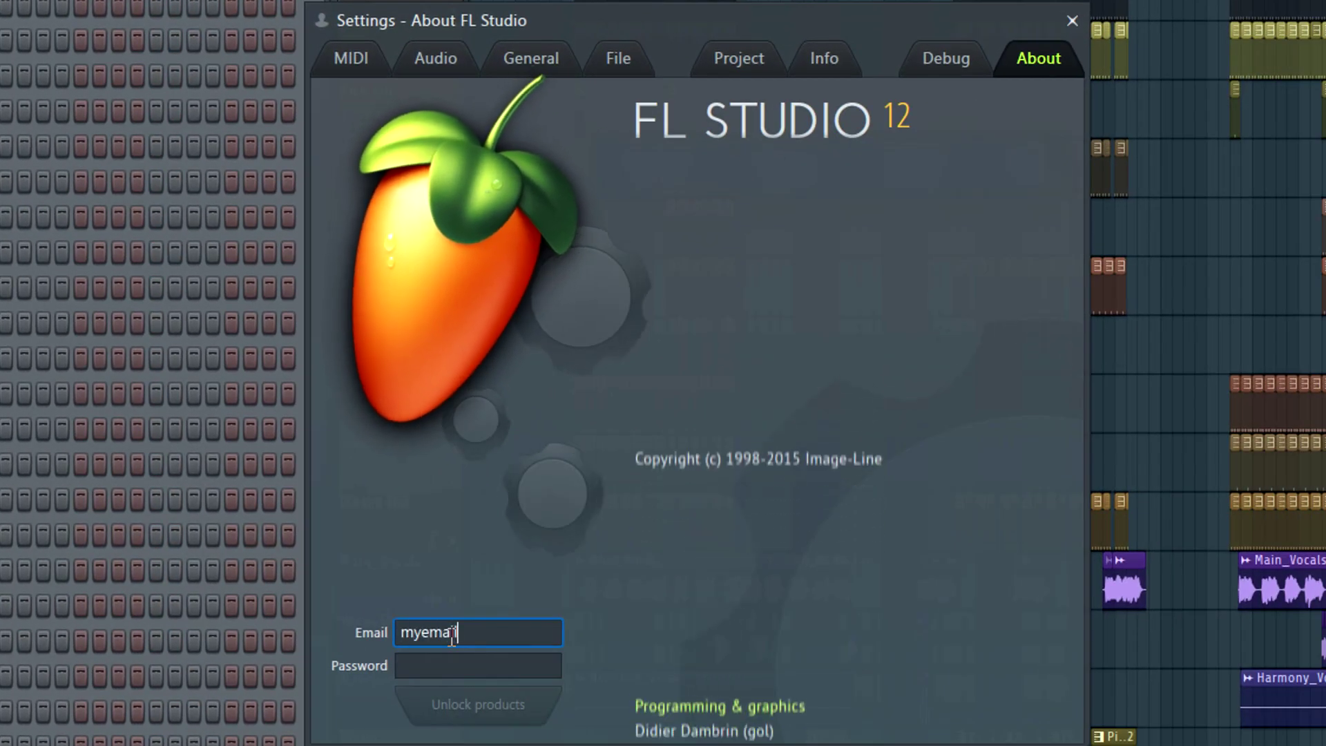
{"action": "type", "text": "l@myhost.com"}
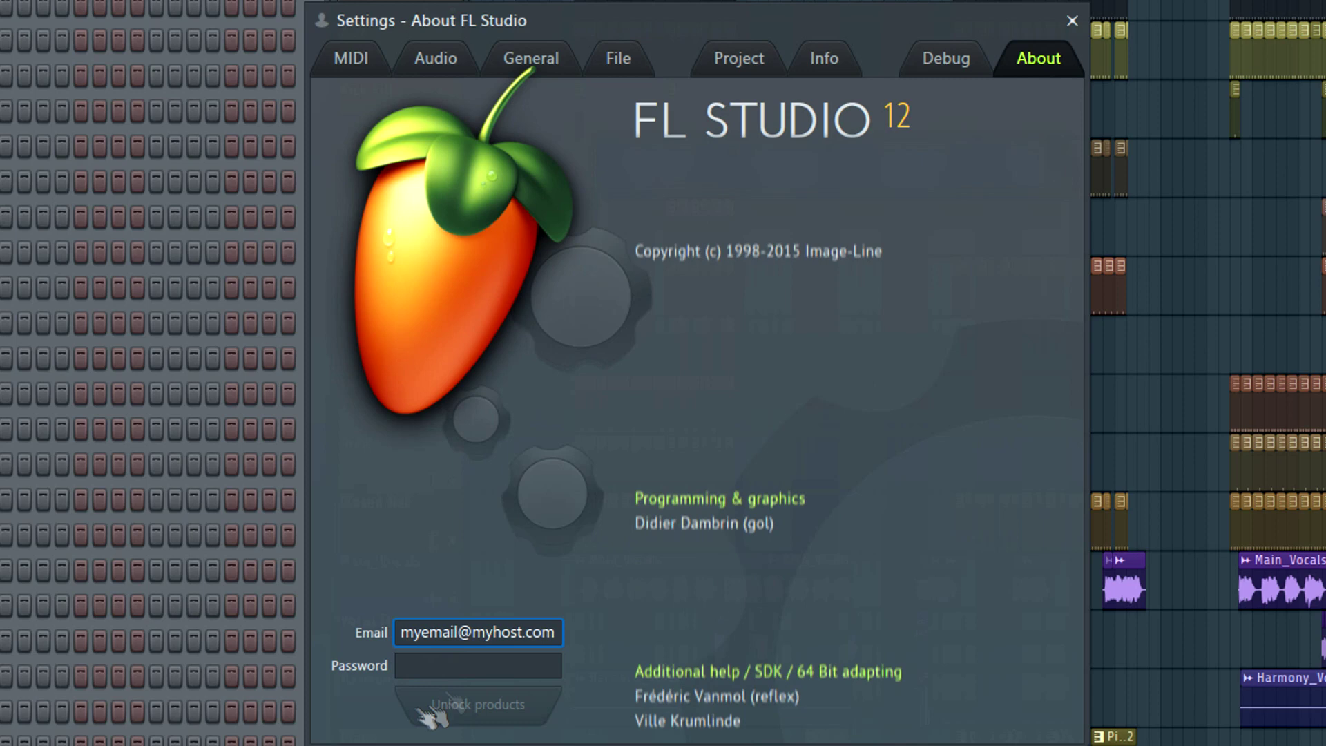
{"action": "key", "text": "Tab"}
{"action": "type", "text": "**************"}
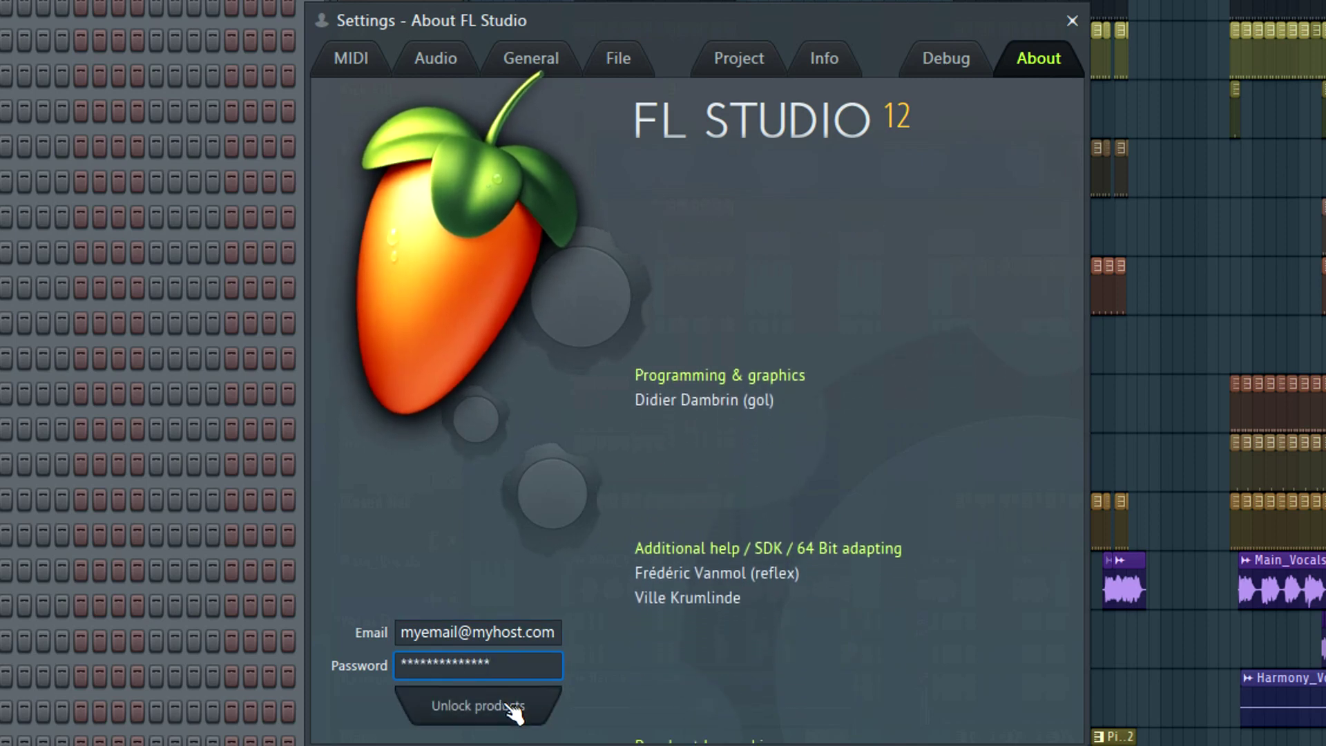
{"action": "left_click", "coordinate": [511, 709]}
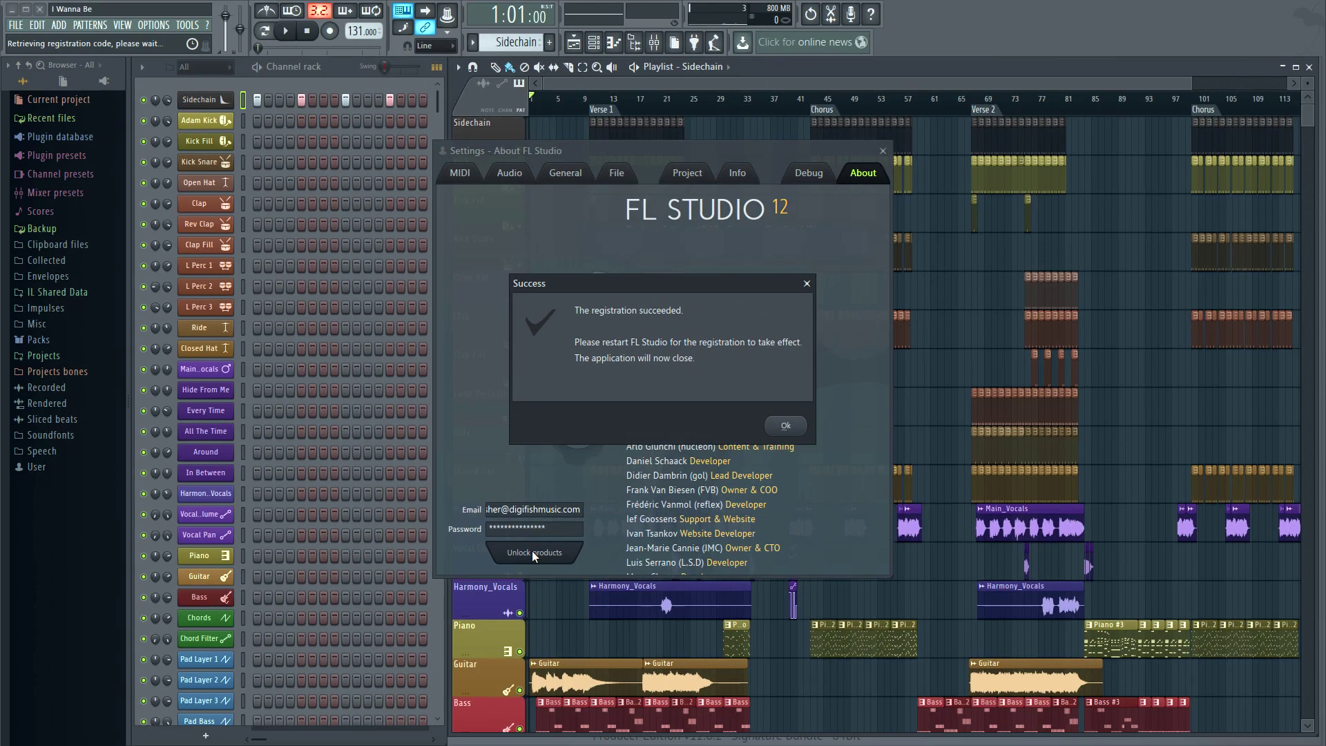
{"action": "left_click", "coordinate": [787, 426]}
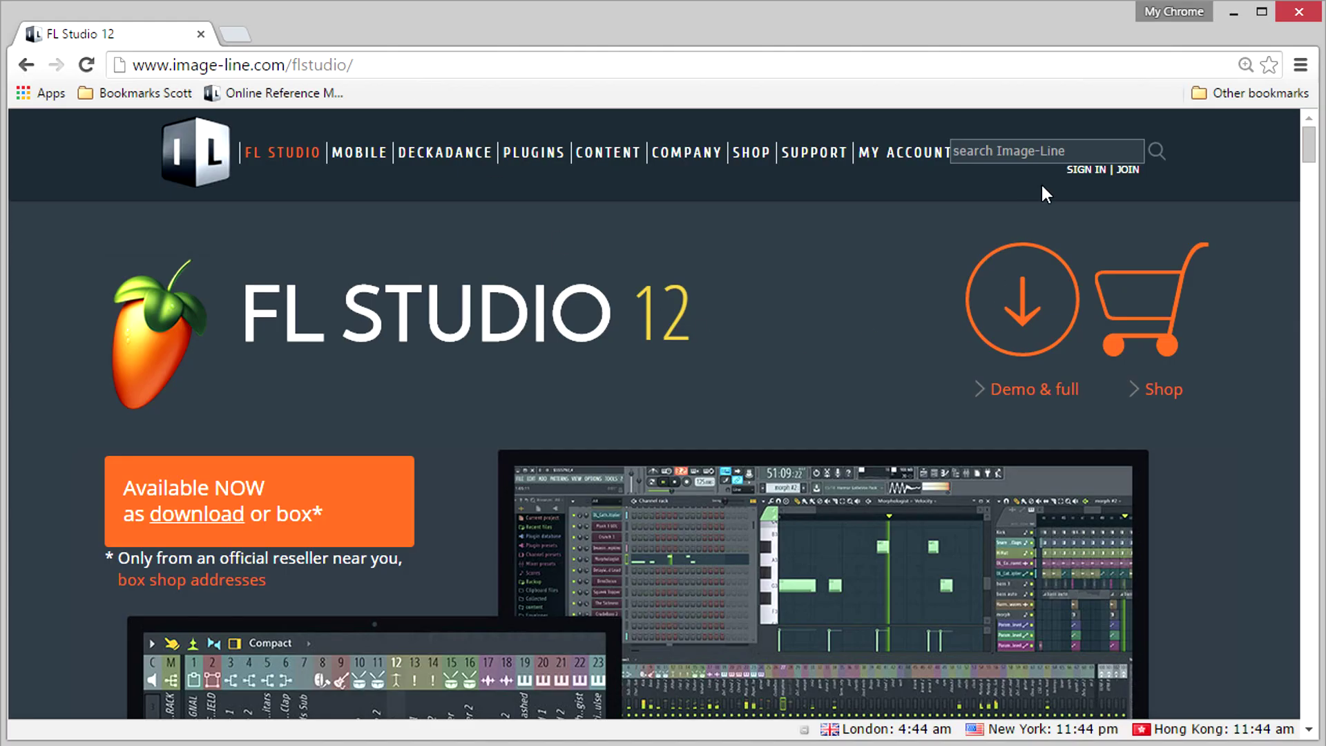
Step: Sign in to the Image-Line account on the website
{"action": "left_click", "coordinate": [1085, 169]}
{"action": "left_click", "coordinate": [569, 322]}
{"action": "type", "text": "youremail@yourhost.com"}
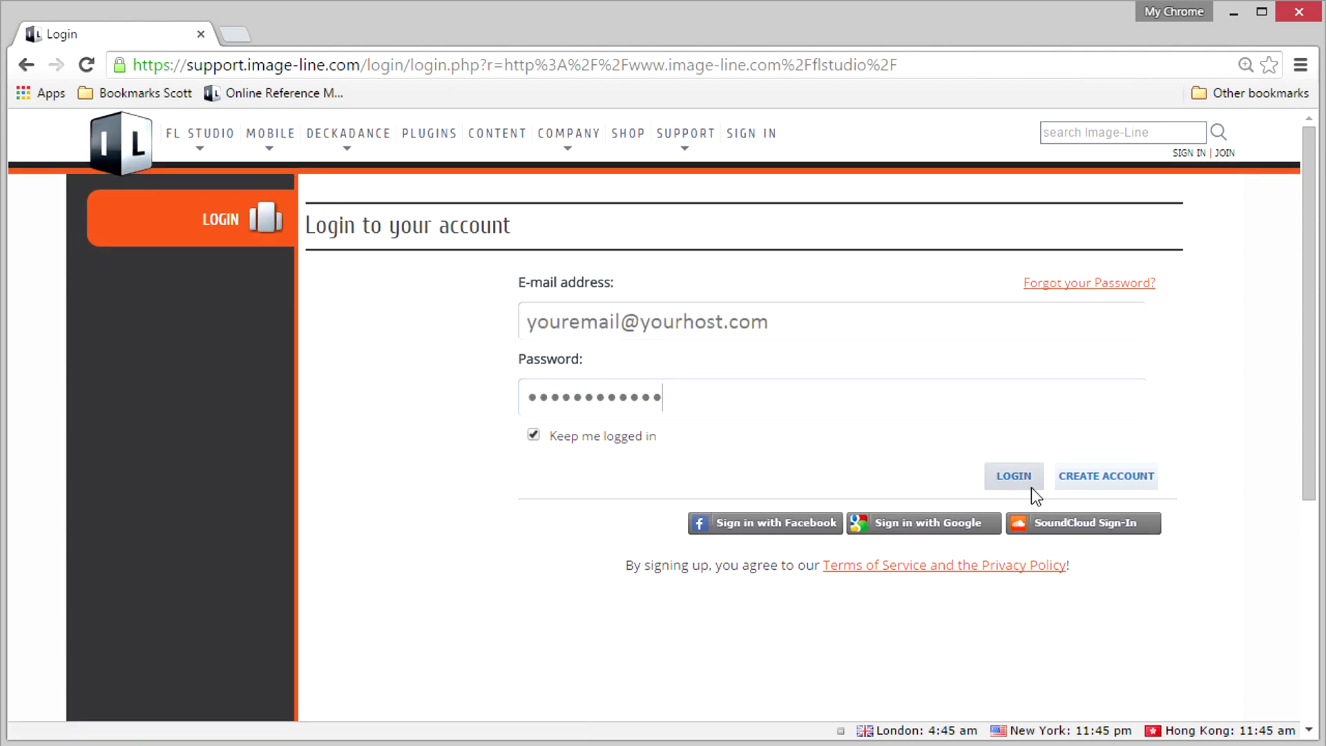
{"action": "left_click", "coordinate": [1028, 483]}
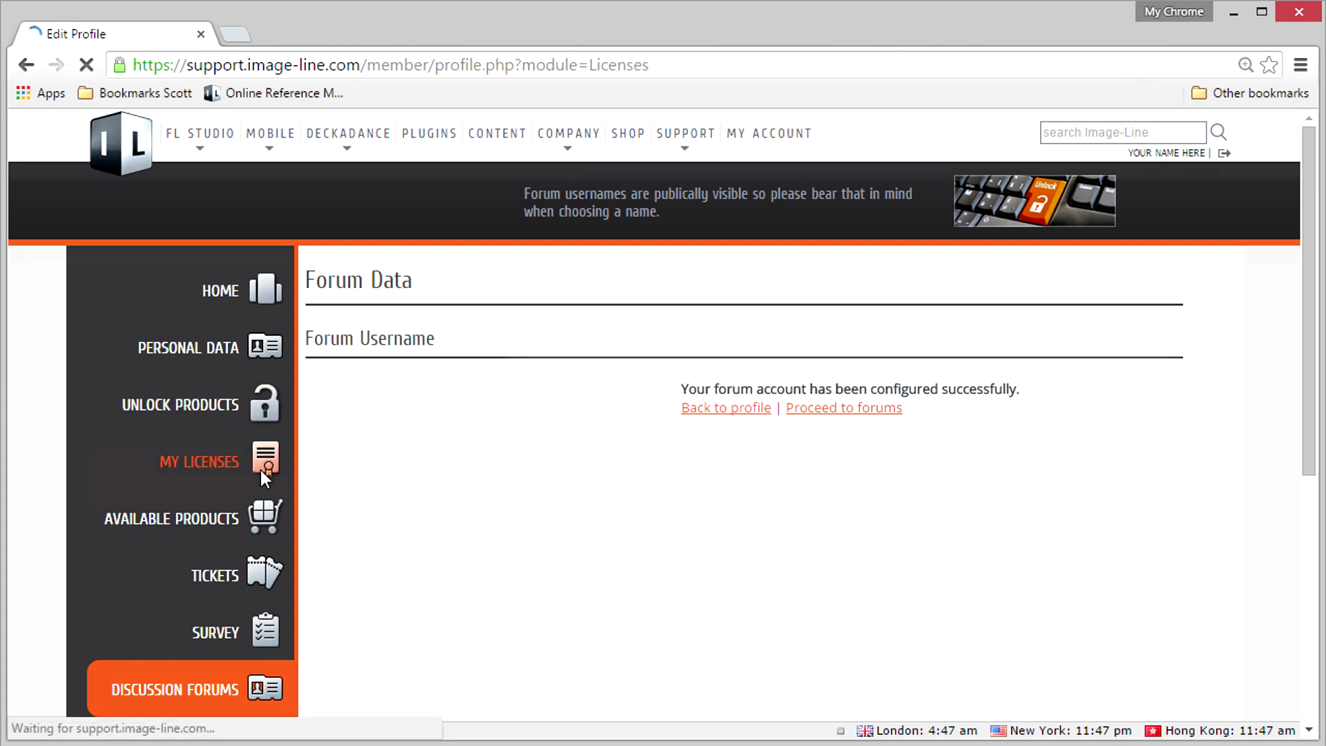
Step: Download FLRegkey.Reg from the Unlock Products page under My Licenses
{"action": "left_click", "coordinate": [1172, 341]}
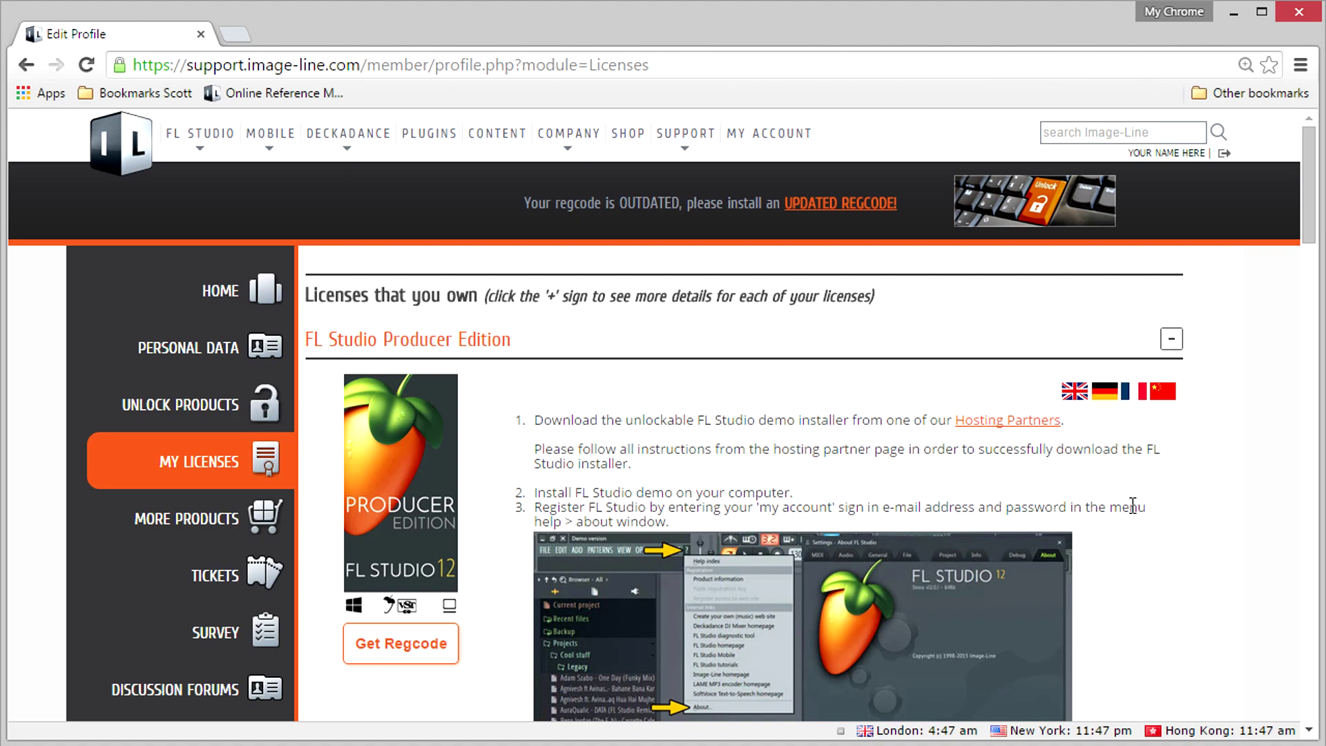
{"action": "scroll", "coordinate": [1132, 511], "scroll_direction": "down", "scroll_amount": 3}
{"action": "scroll", "coordinate": [1132, 511], "scroll_direction": "down", "scroll_amount": 2}
{"action": "scroll", "coordinate": [1133, 511], "scroll_direction": "down", "scroll_amount": 4}
{"action": "scroll", "coordinate": [1133, 514], "scroll_direction": "down", "scroll_amount": 4}
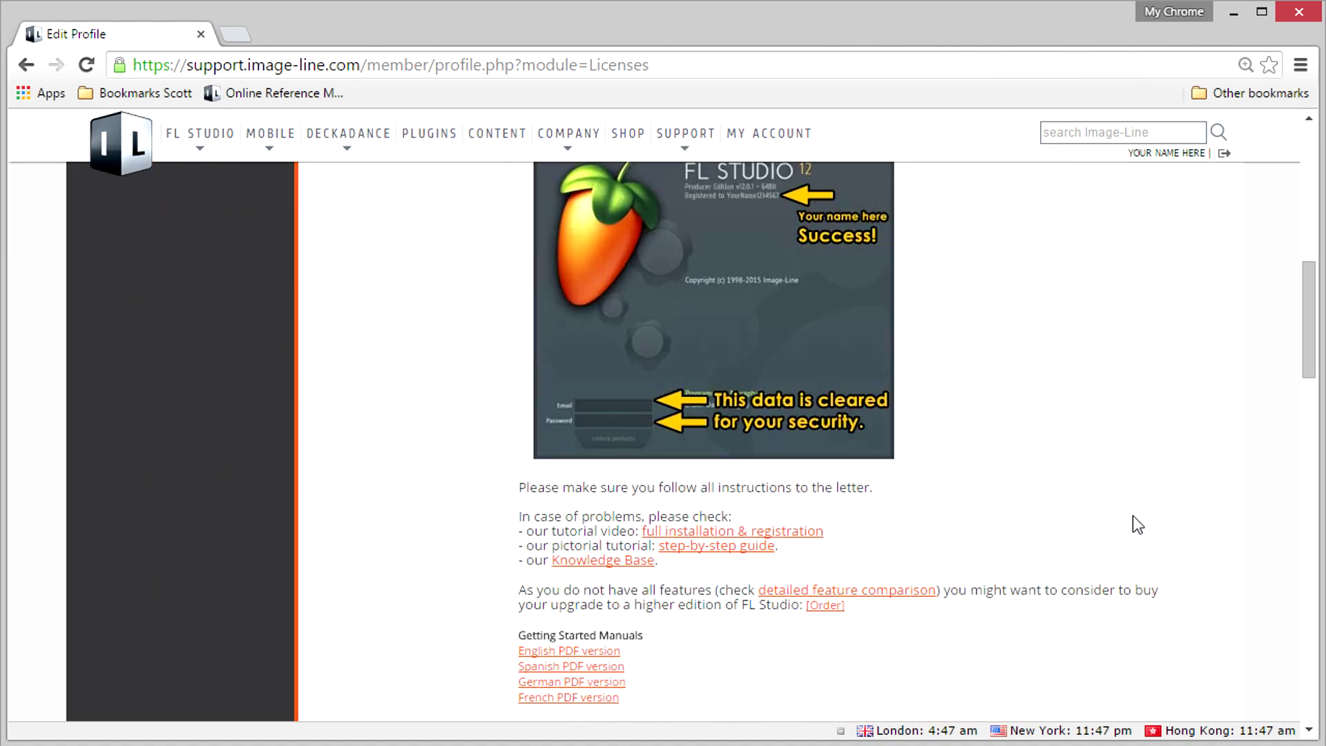
{"action": "scroll", "coordinate": [1132, 515], "scroll_direction": "down", "scroll_amount": 2}
{"action": "scroll", "coordinate": [1125, 532], "scroll_direction": "down", "scroll_amount": 2}
{"action": "scroll", "coordinate": [1128, 522], "scroll_direction": "up", "scroll_amount": 10}
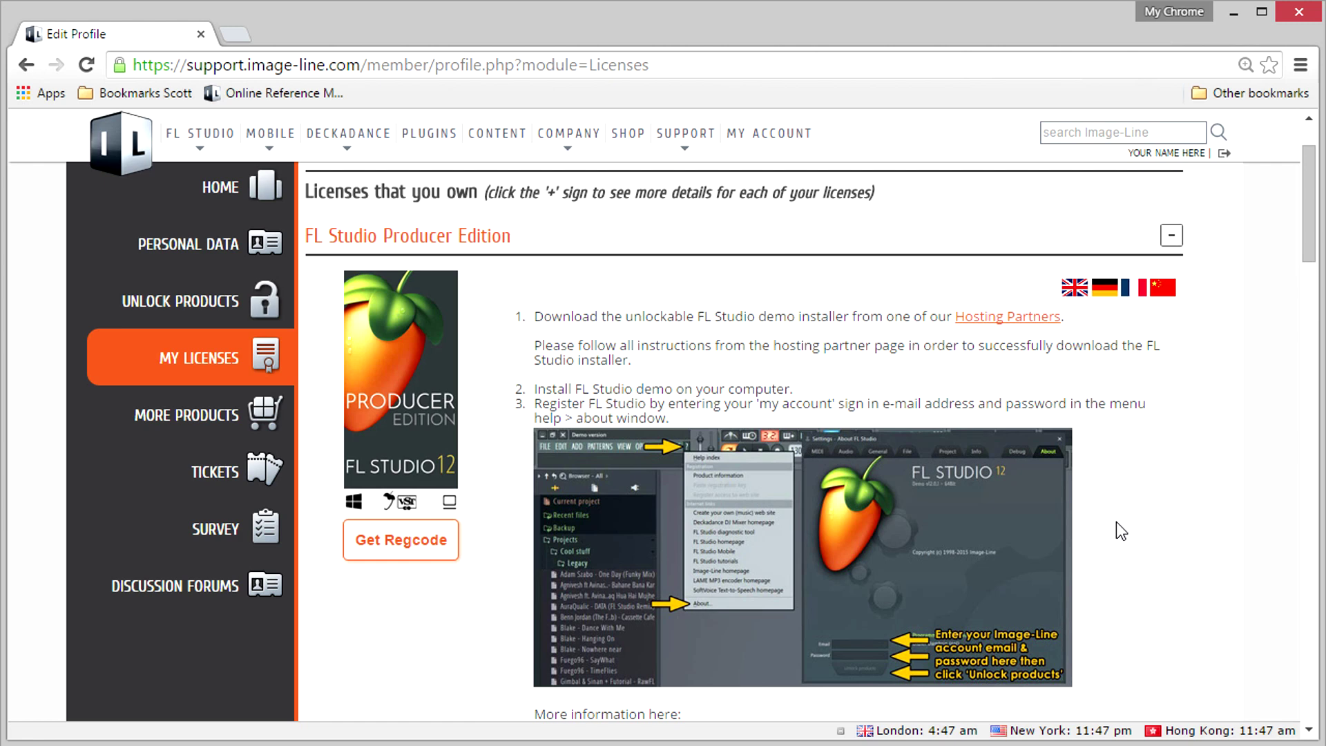
{"action": "scroll", "coordinate": [1115, 517], "scroll_direction": "up", "scroll_amount": 2}
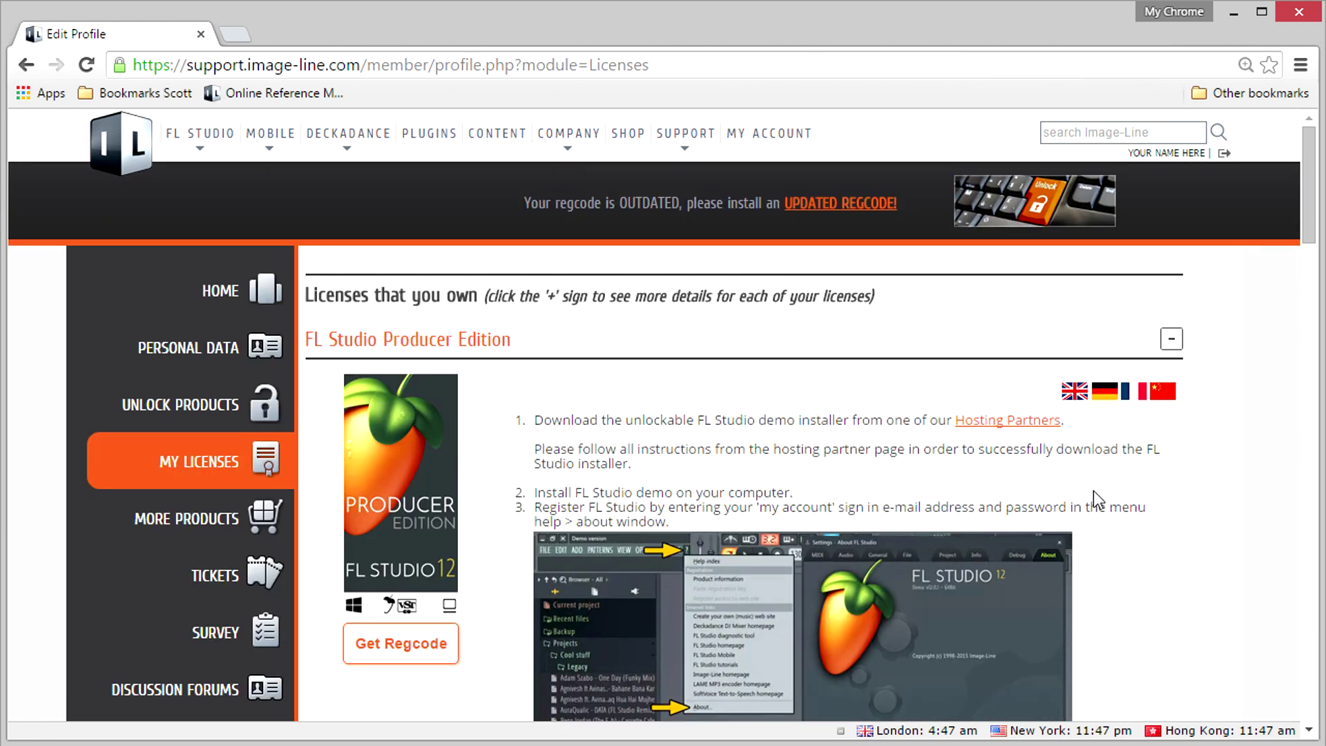
{"action": "left_click", "coordinate": [194, 403]}
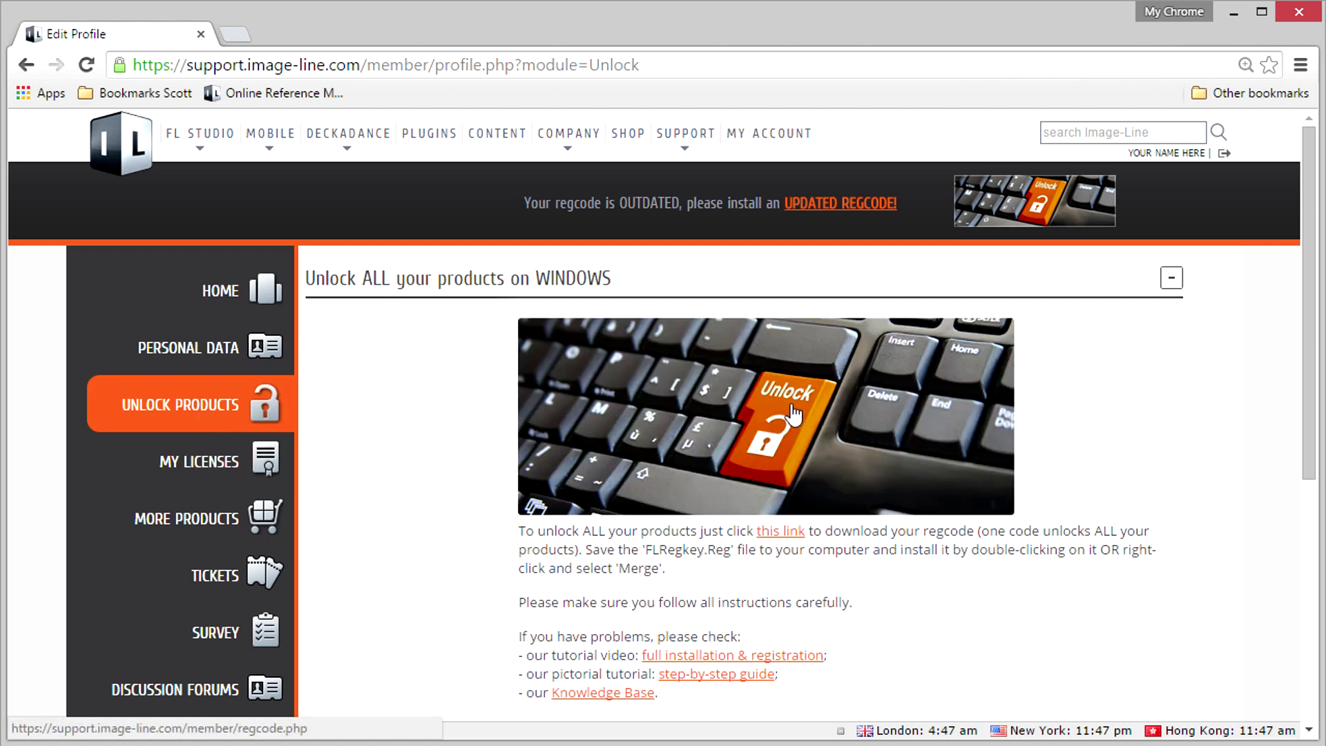
{"action": "left_click", "coordinate": [795, 418]}
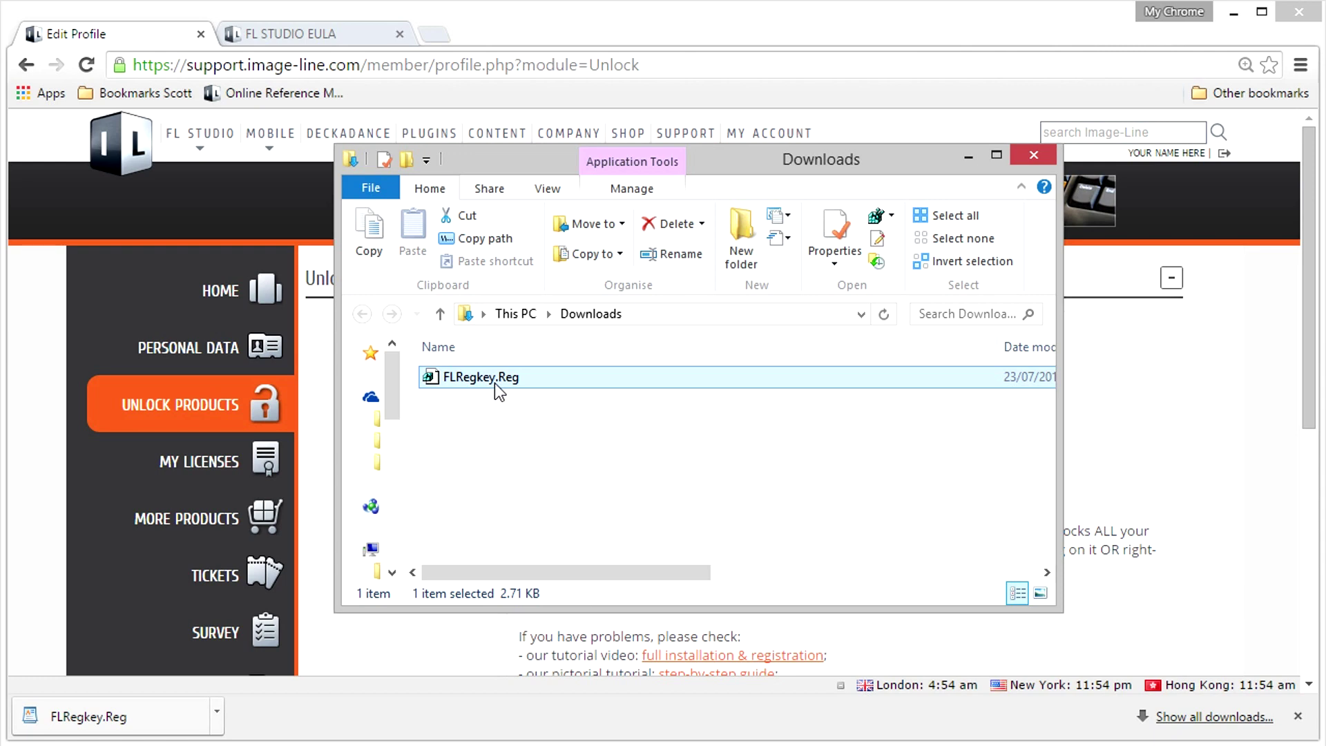
Step: Merge FLRegkey.Reg into the Windows registry
{"action": "right_click", "coordinate": [494, 382]}
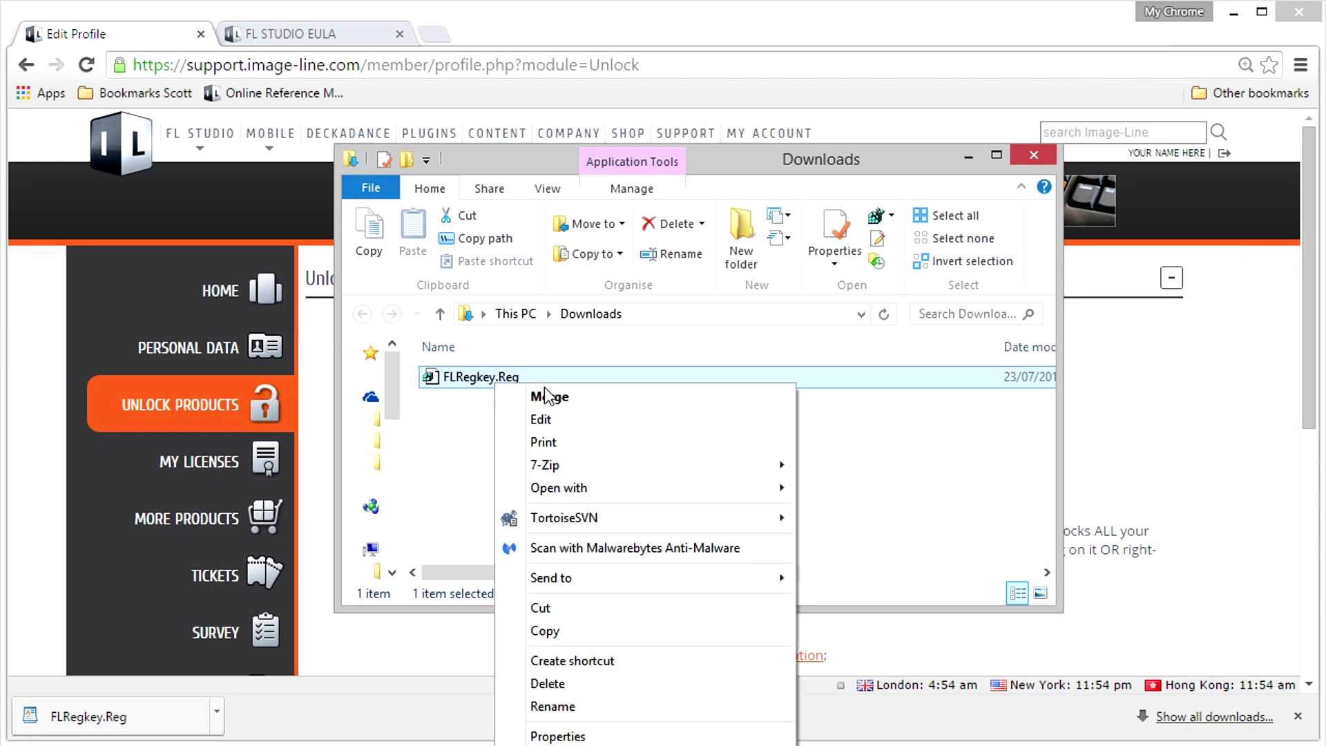
{"action": "left_click", "coordinate": [558, 406]}
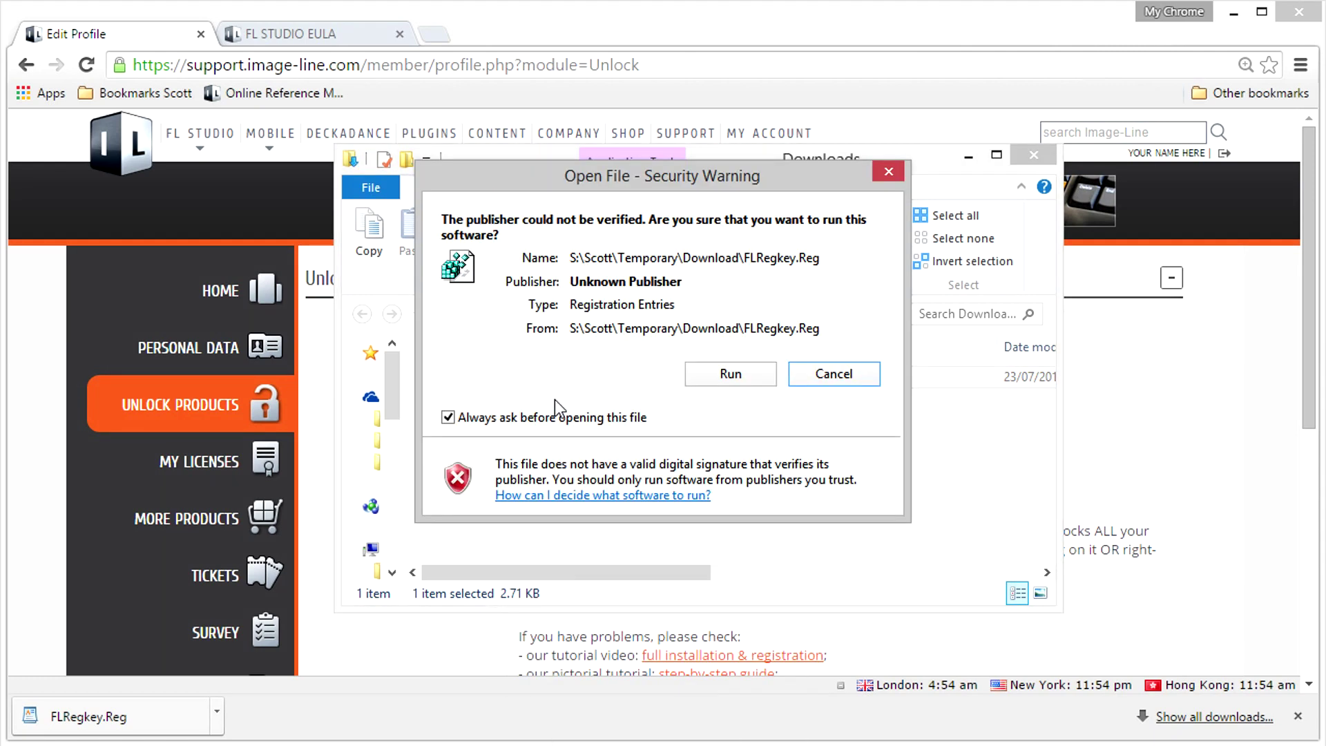
{"action": "left_click", "coordinate": [726, 380]}
{"action": "left_click", "coordinate": [812, 379]}
{"action": "left_click", "coordinate": [893, 354]}
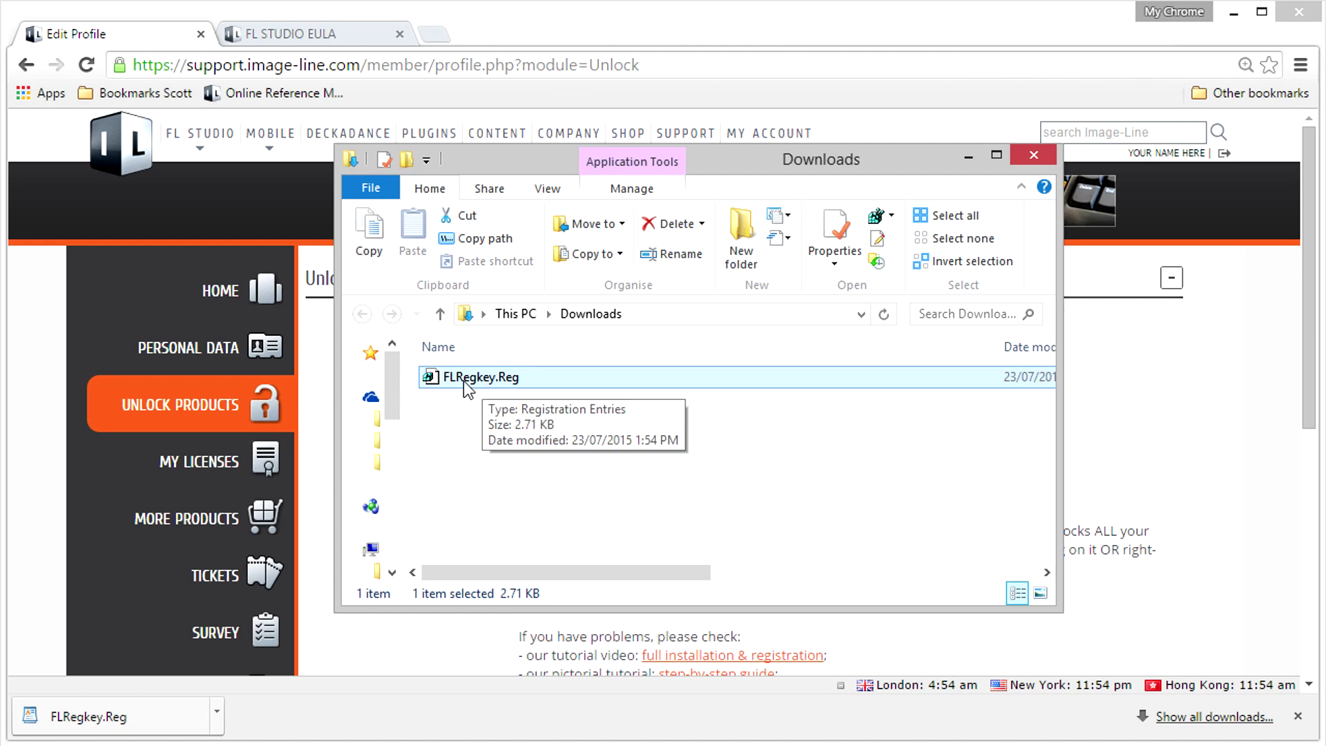
Step: Keep Registry Editor as the default program for .Reg files and close Downloads
{"action": "right_click", "coordinate": [463, 380]}
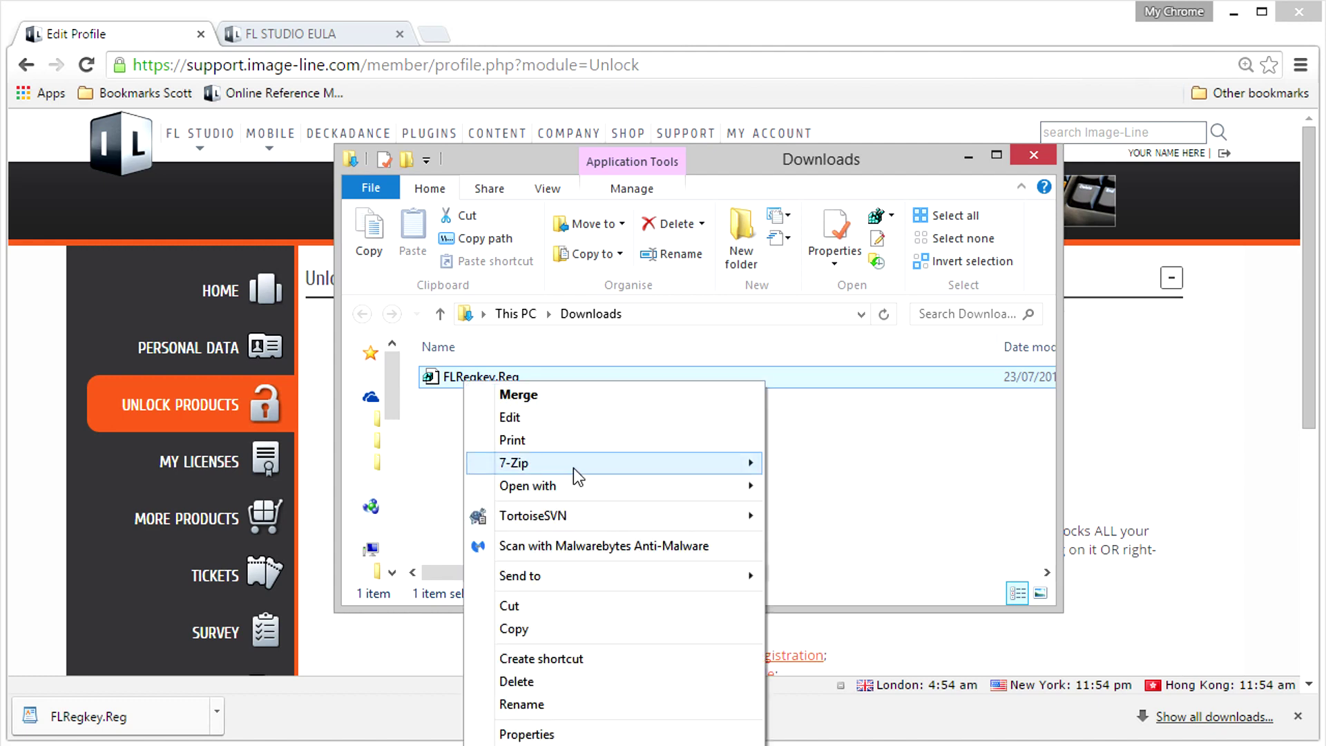
{"action": "mouse_move", "coordinate": [611, 486]}
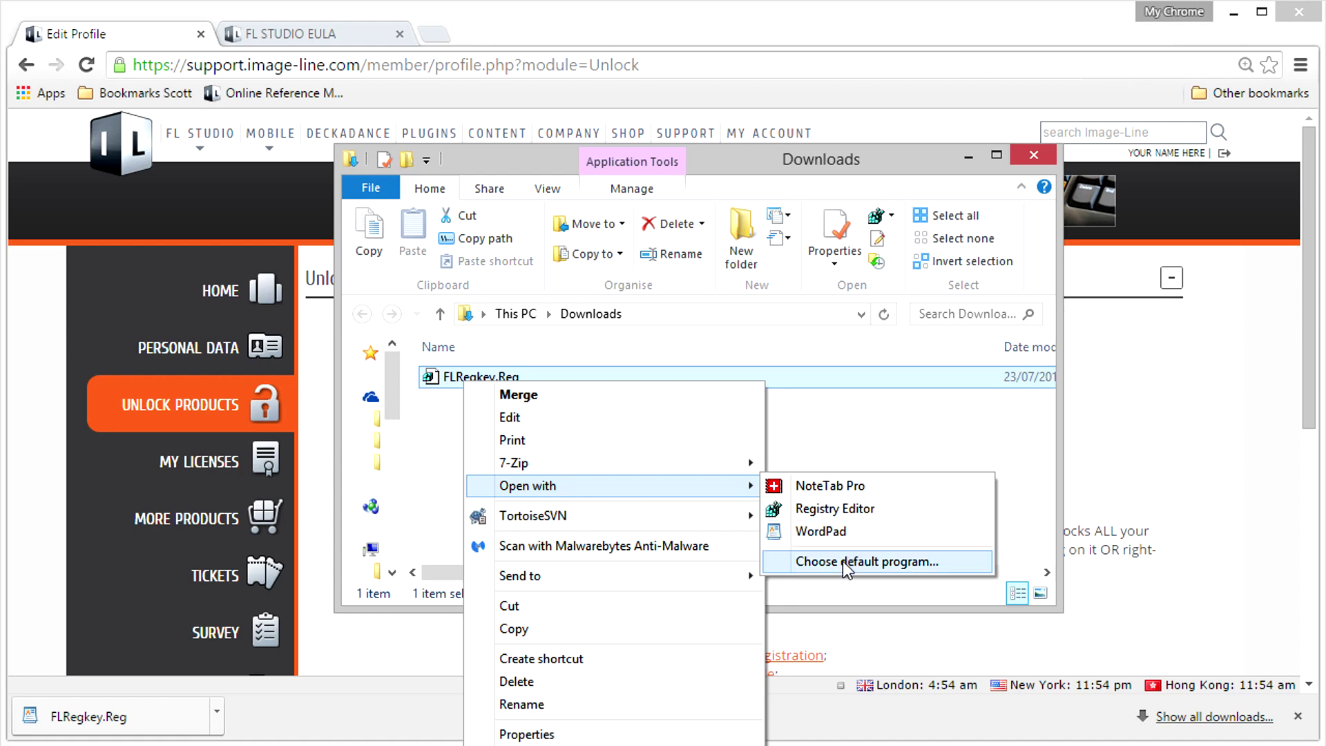
{"action": "left_click", "coordinate": [843, 561]}
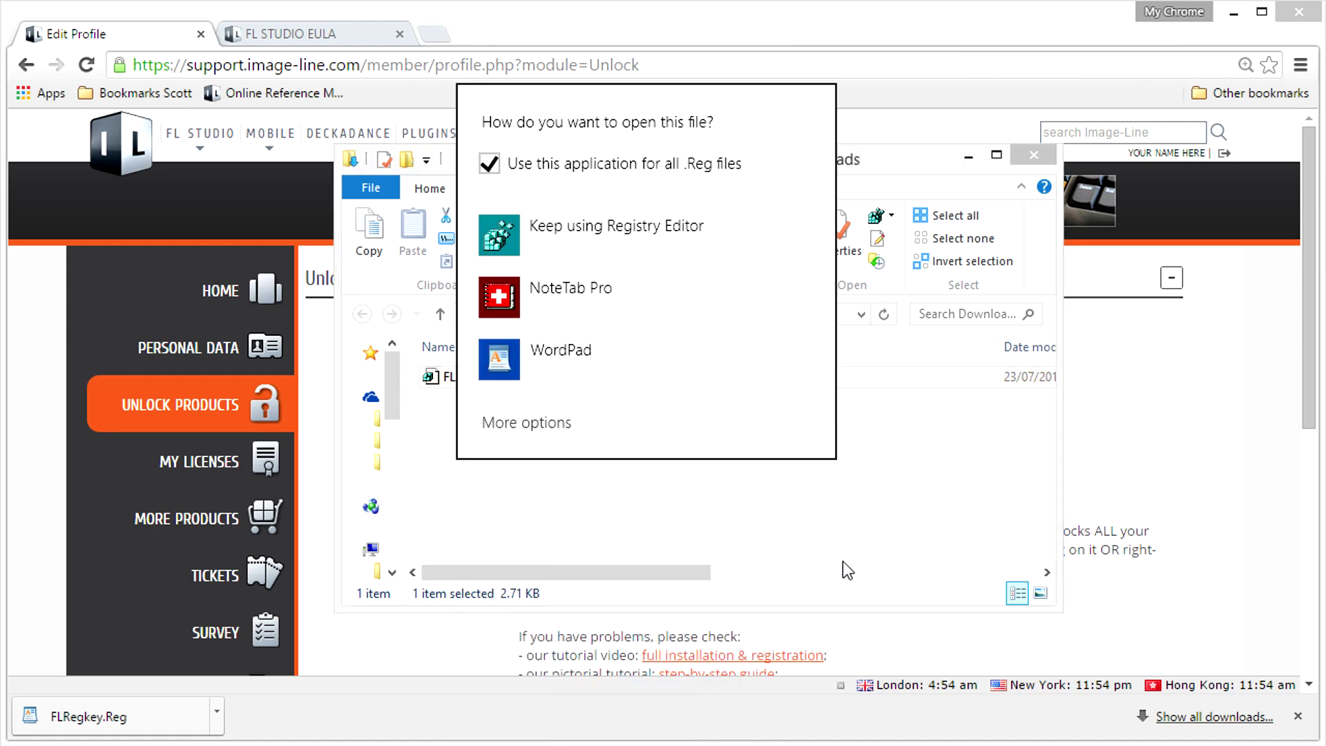
{"action": "left_click", "coordinate": [607, 229]}
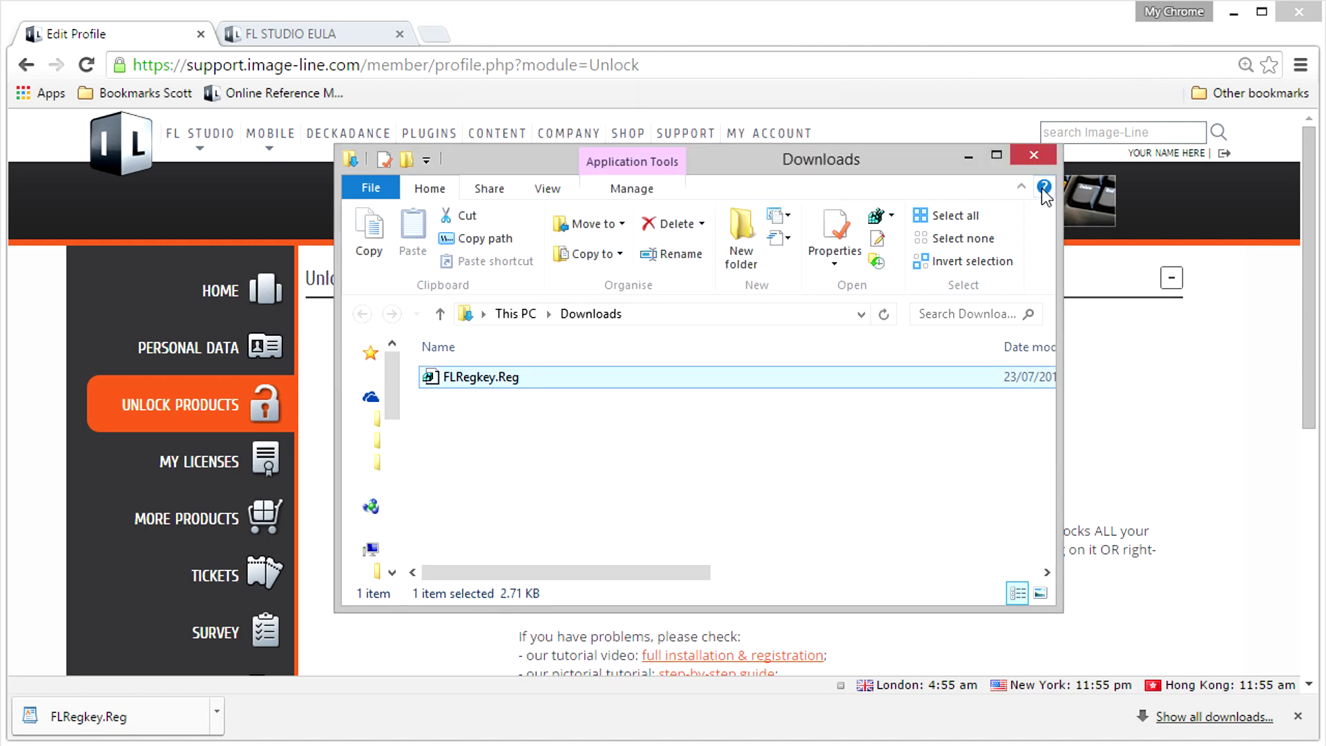
{"action": "left_click", "coordinate": [1033, 154]}
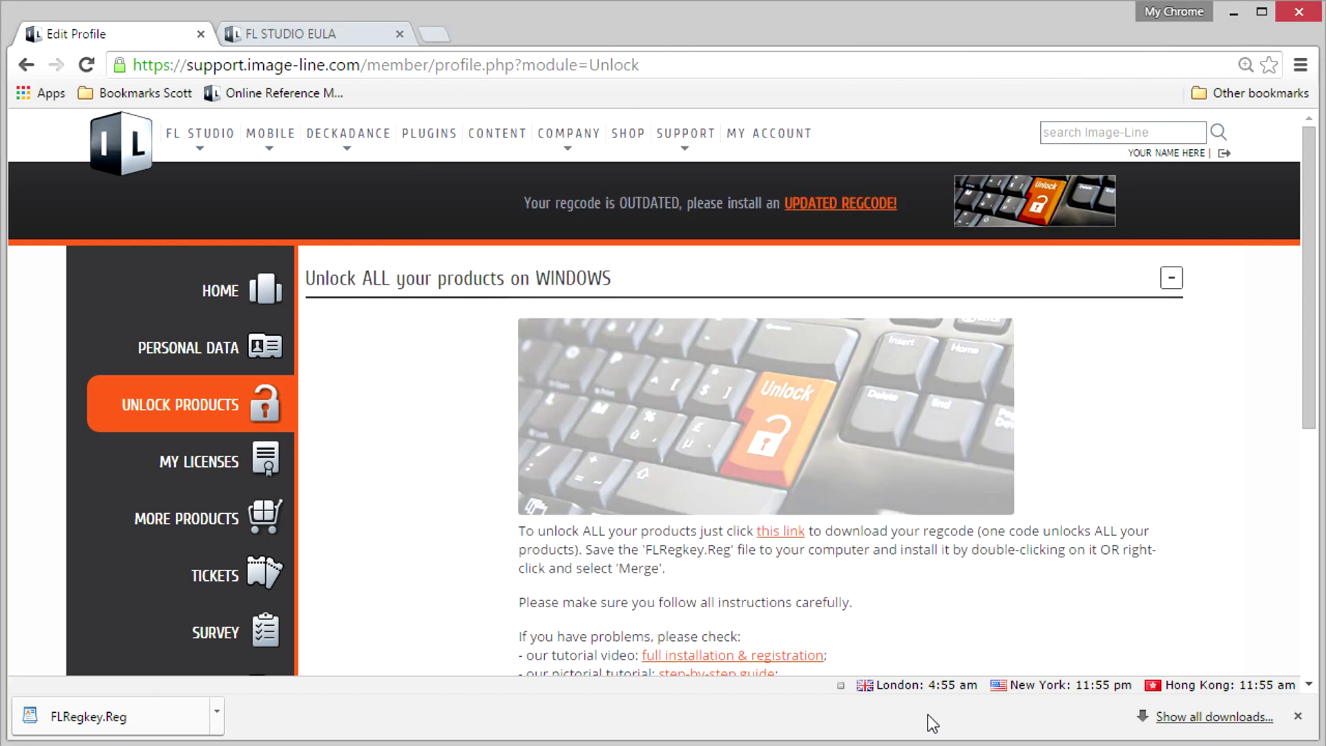